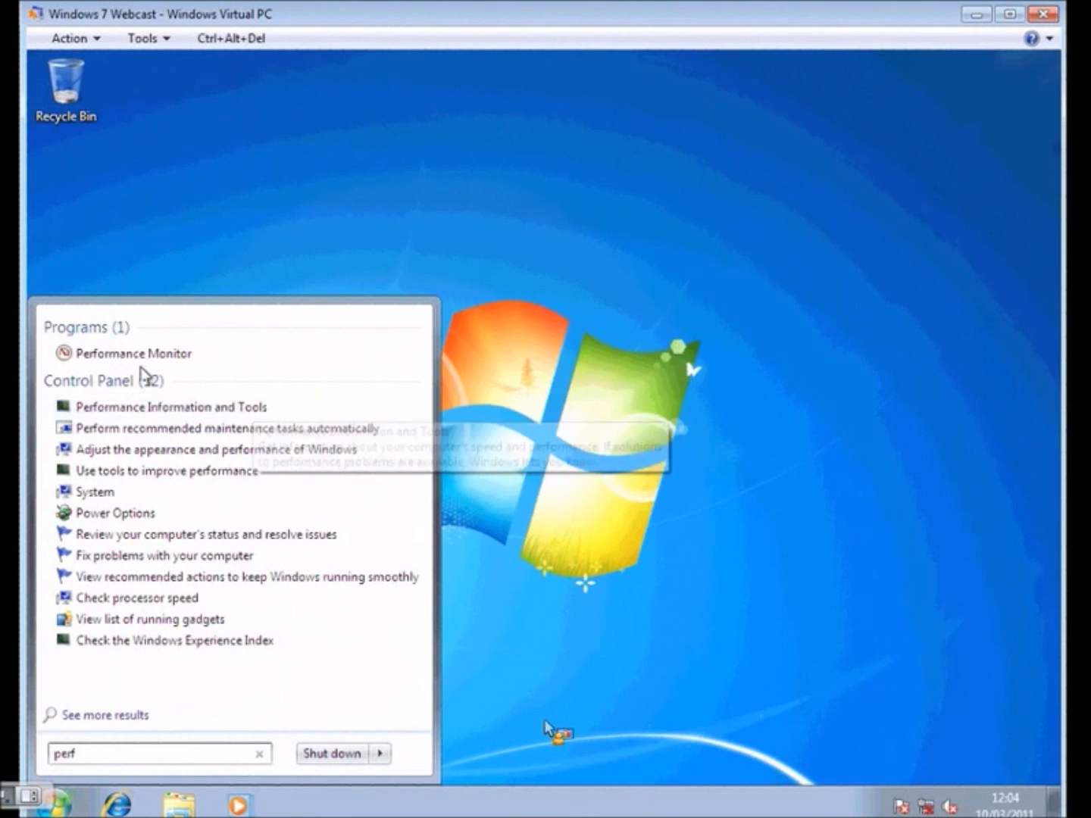
Open the Advanced Tools page of Performance Information and Tools, and start Task Manager from the taskbar
{"action": "left_click", "coordinate": [236, 410]}
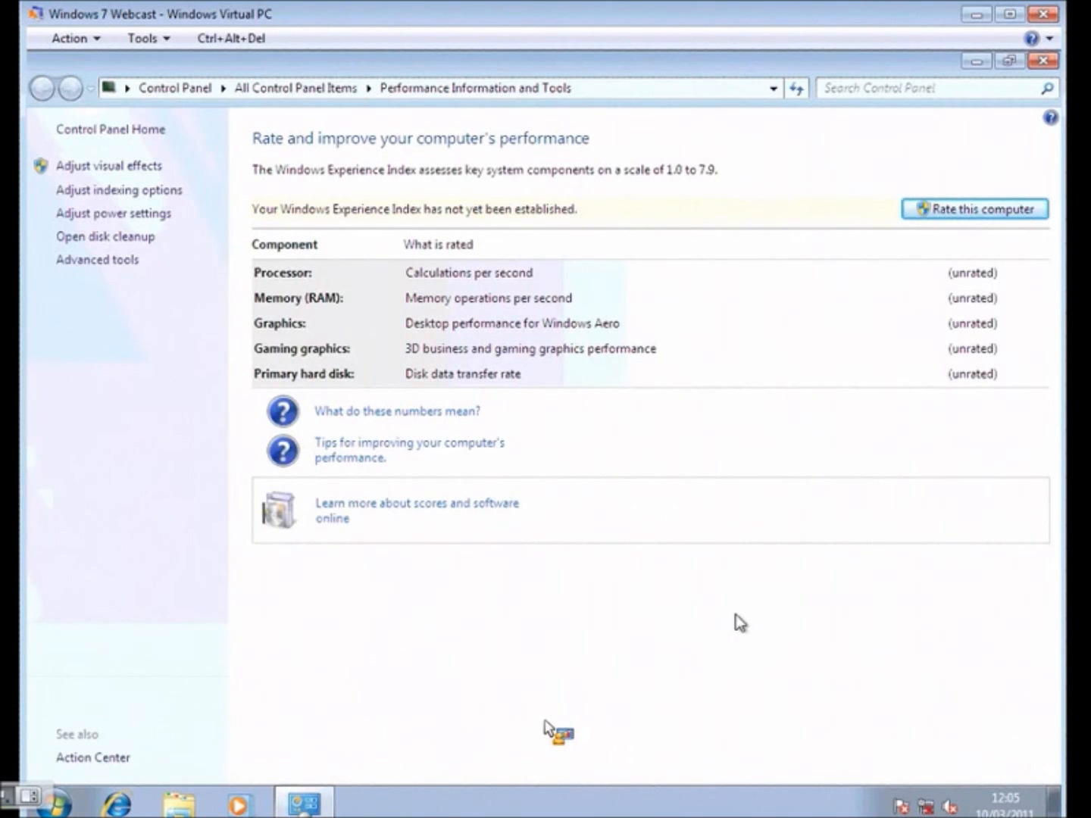
{"action": "left_click", "coordinate": [123, 269]}
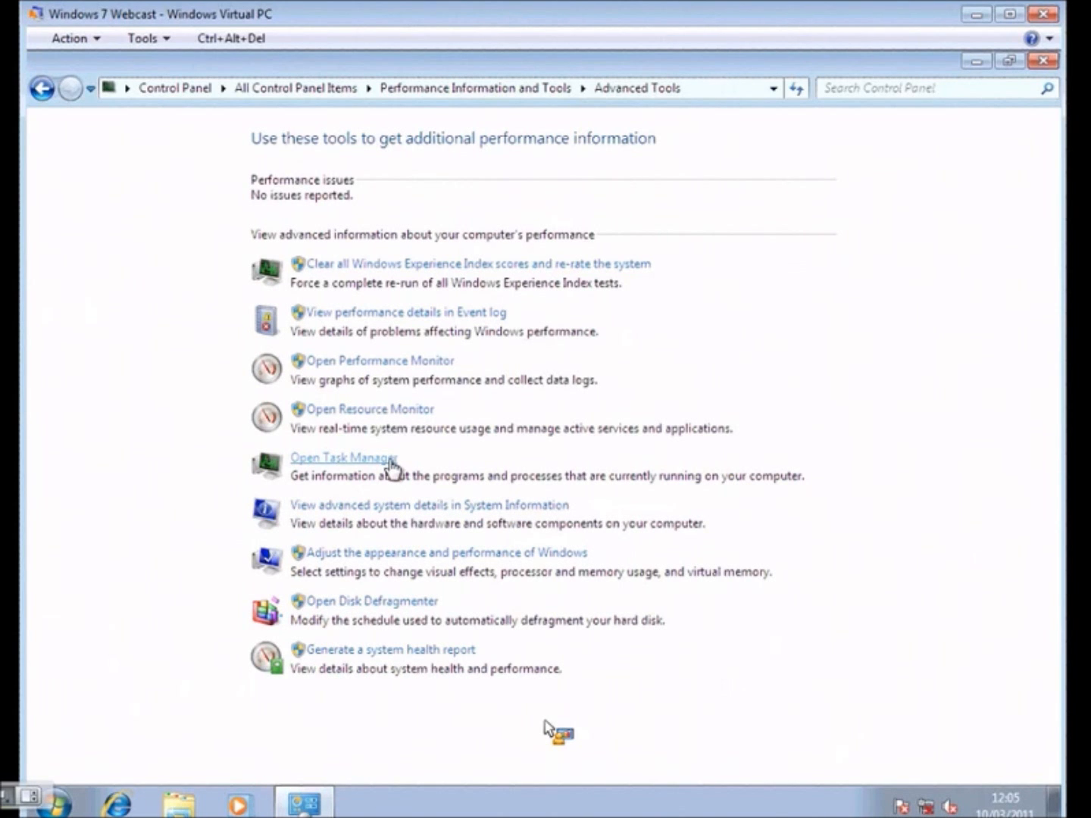
{"action": "right_click", "coordinate": [546, 810]}
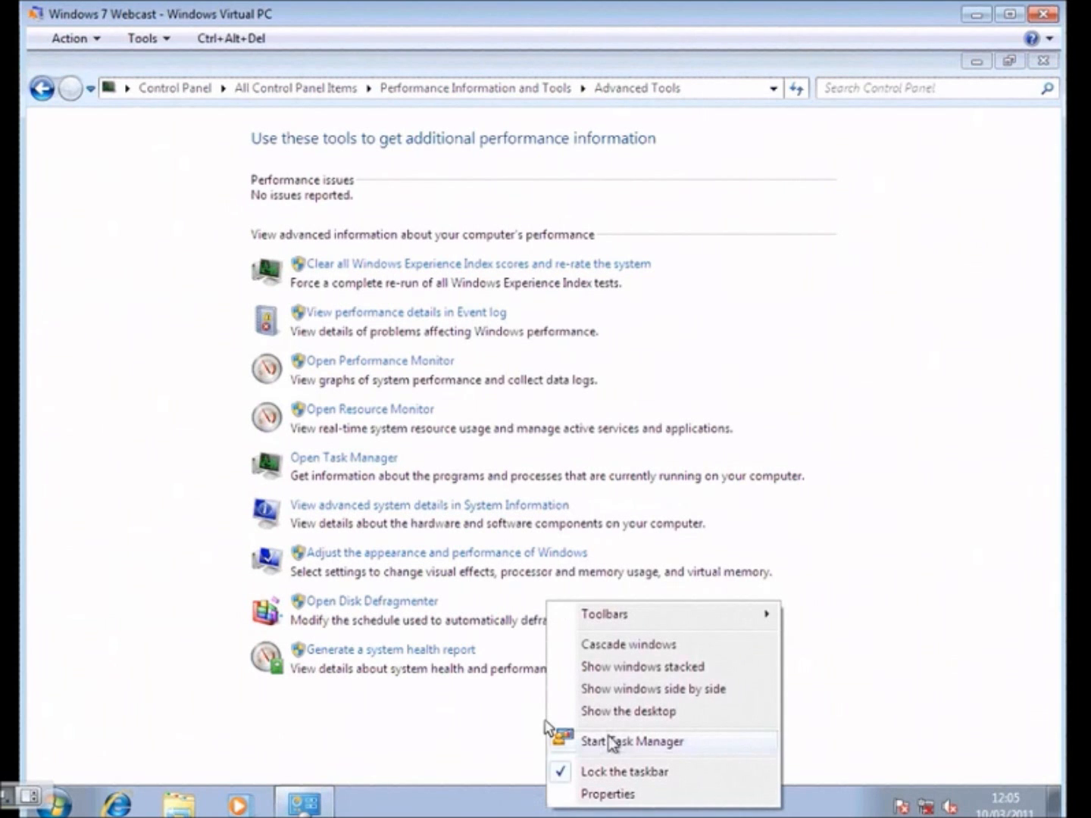
{"action": "left_click", "coordinate": [712, 739]}
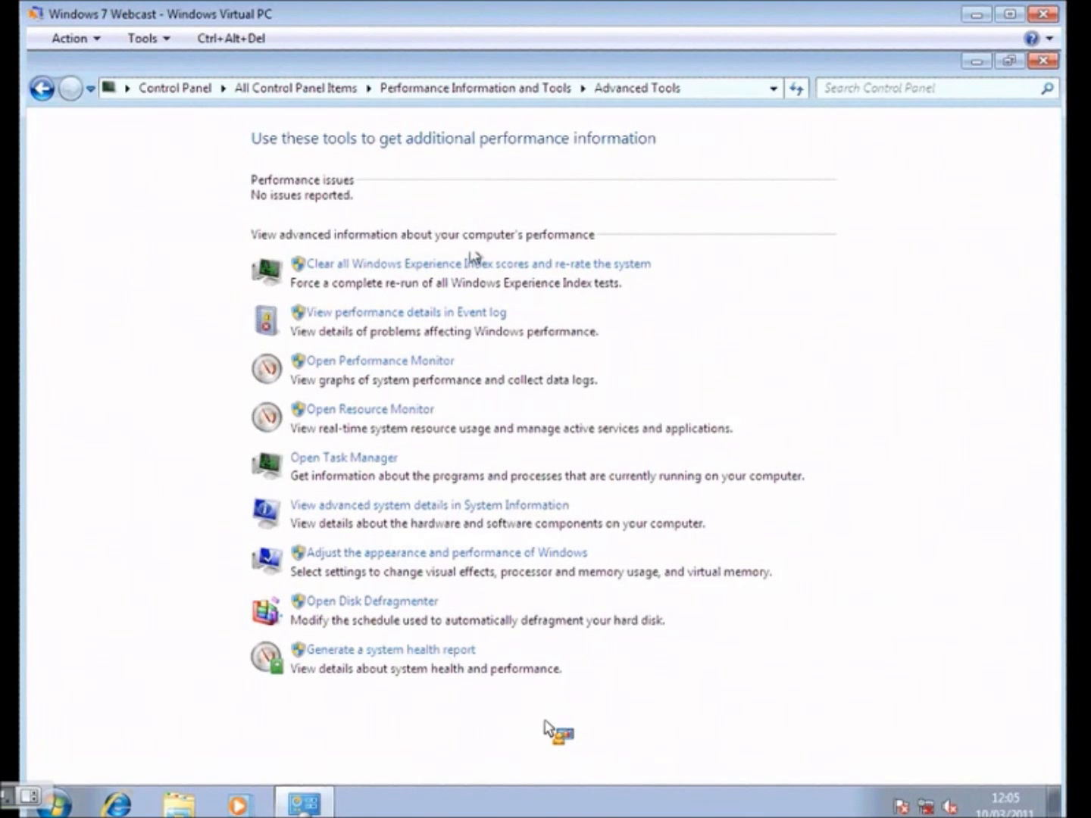
Open Performance Monitor's live graph and hide the % Processor Time counter
{"action": "left_click", "coordinate": [438, 362]}
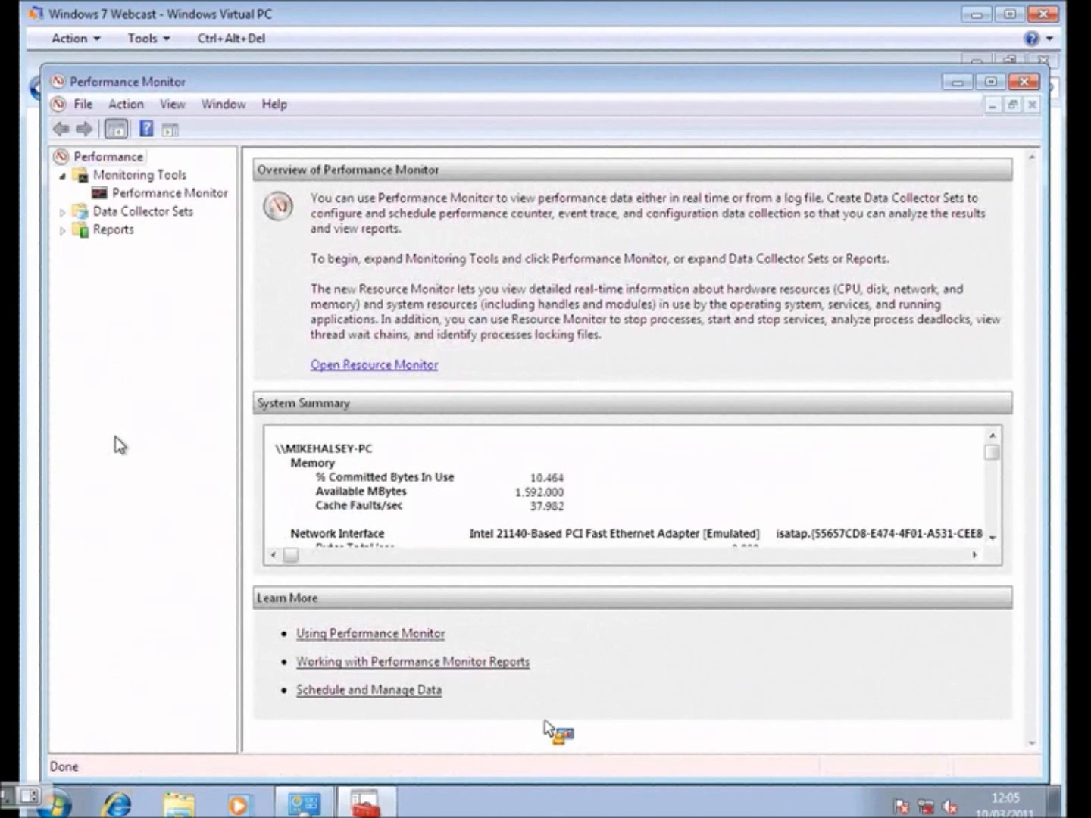
{"action": "left_click", "coordinate": [173, 195]}
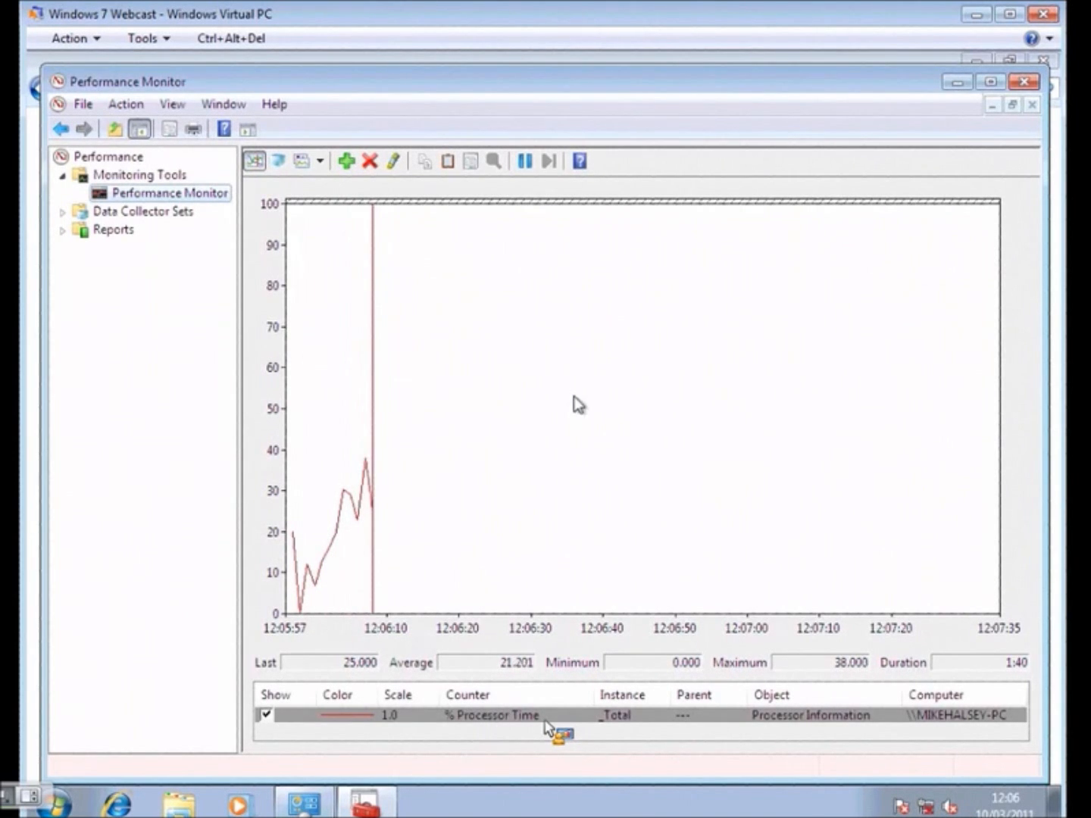
{"action": "left_click", "coordinate": [266, 714]}
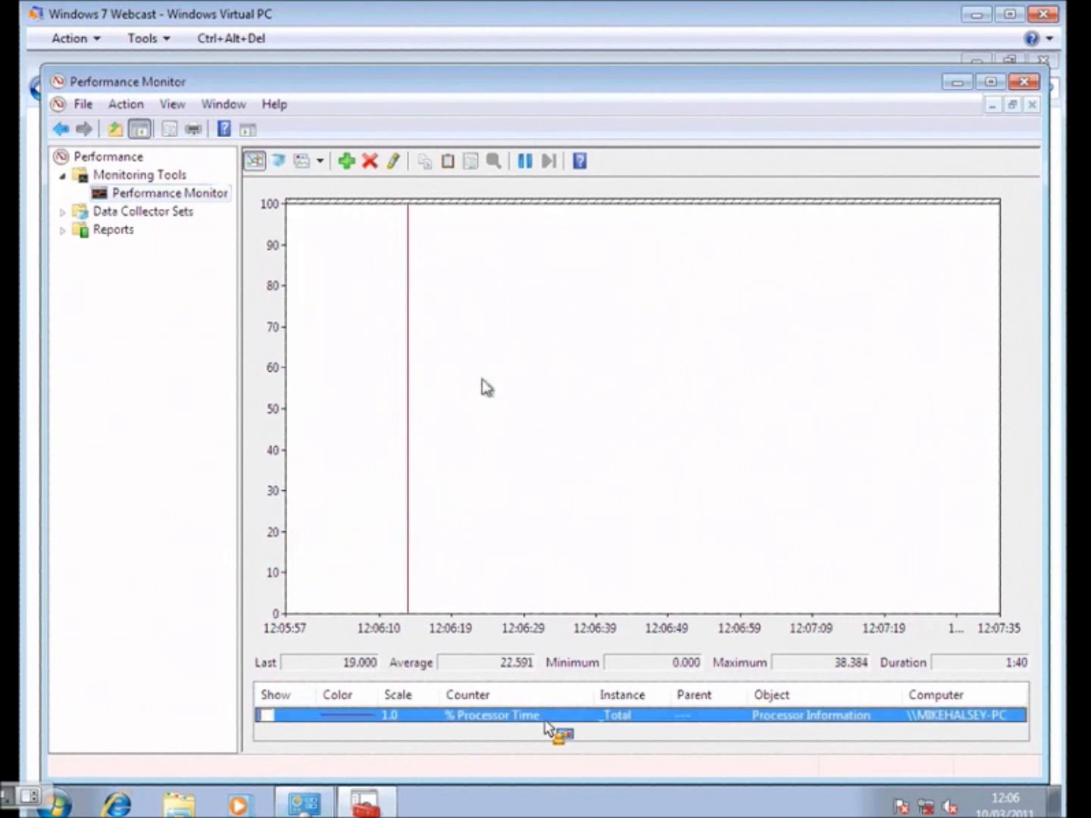
Start adding counters to the graph and expand the Network Interface group among the local computer's available counters
{"action": "left_click", "coordinate": [347, 164]}
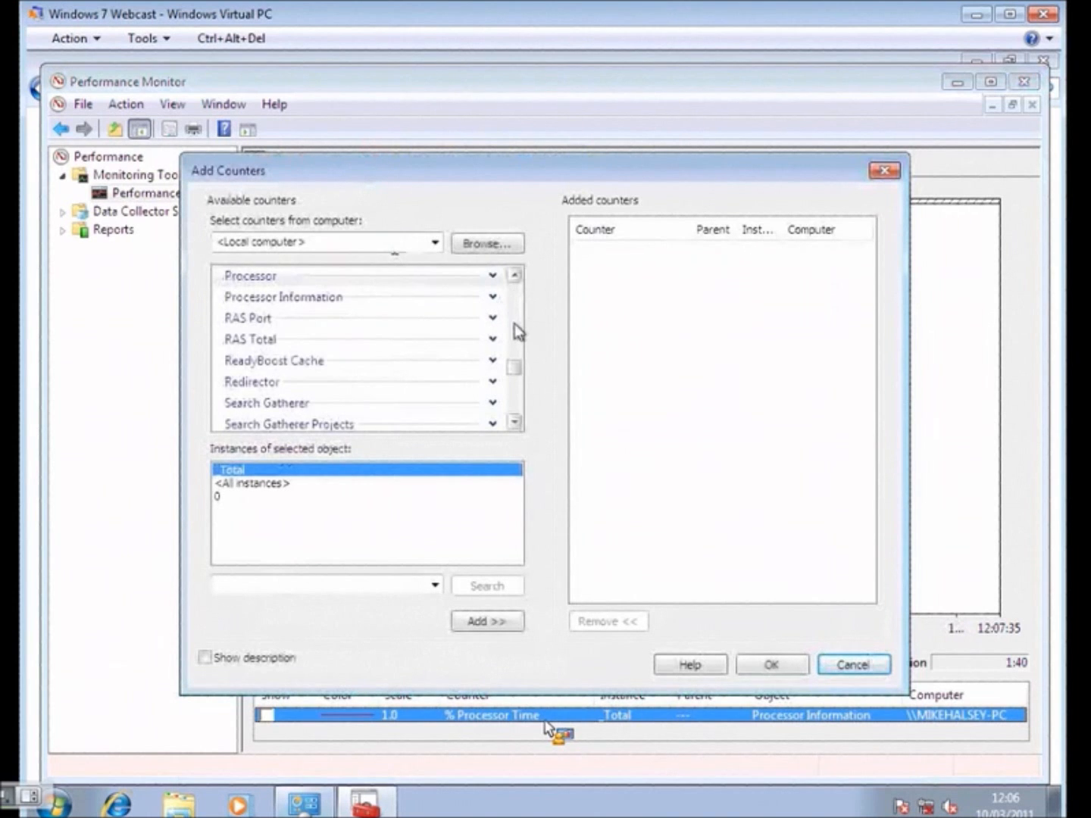
{"action": "scroll", "coordinate": [514, 324], "scroll_direction": "up", "scroll_amount": 8}
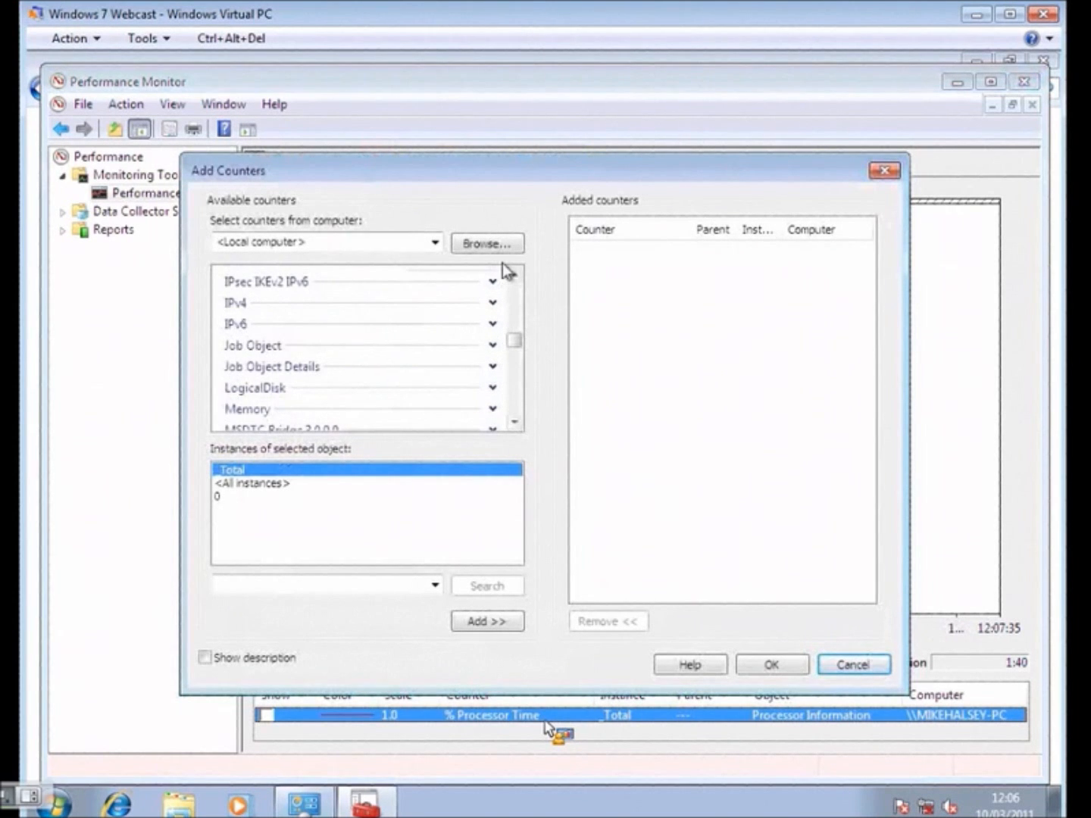
{"action": "scroll", "coordinate": [516, 297], "scroll_direction": "up", "scroll_amount": 3}
{"action": "scroll", "coordinate": [516, 291], "scroll_direction": "up", "scroll_amount": 10}
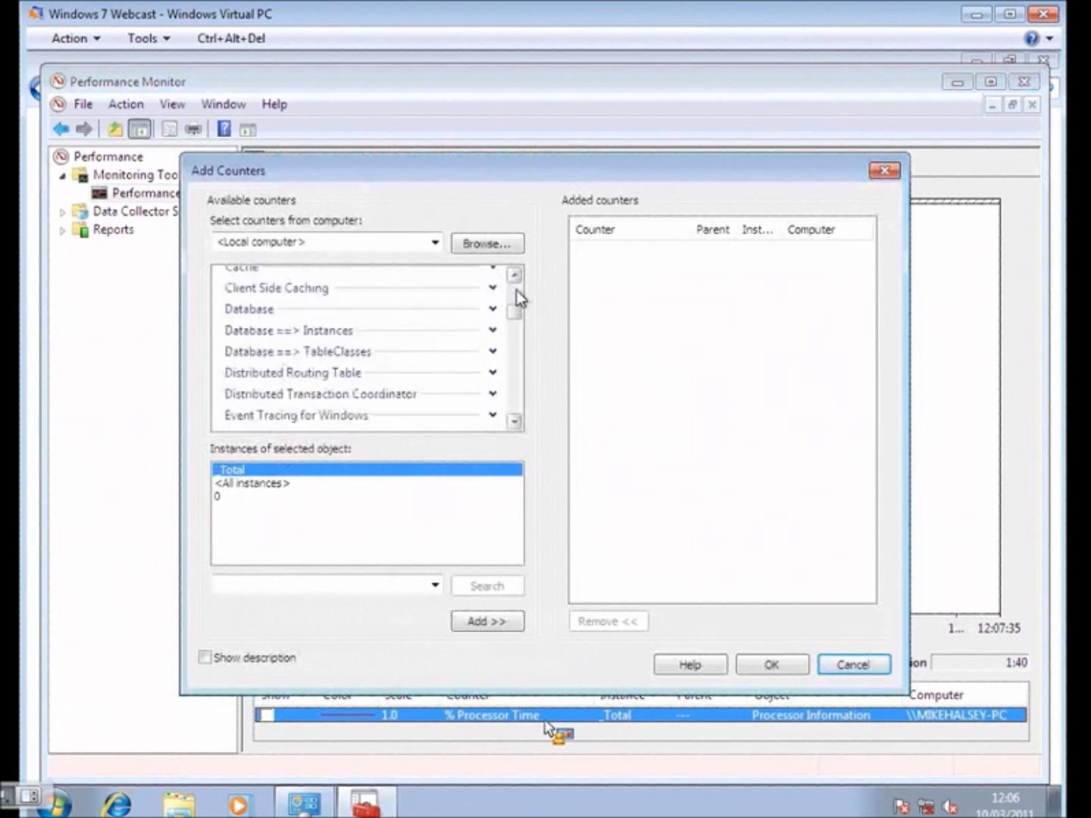
{"action": "mouse_move", "coordinate": [516, 295]}
{"action": "left_mouse_down"}
{"action": "mouse_move", "coordinate": [515, 367]}
{"action": "mouse_move", "coordinate": [520, 319]}
{"action": "left_mouse_up"}
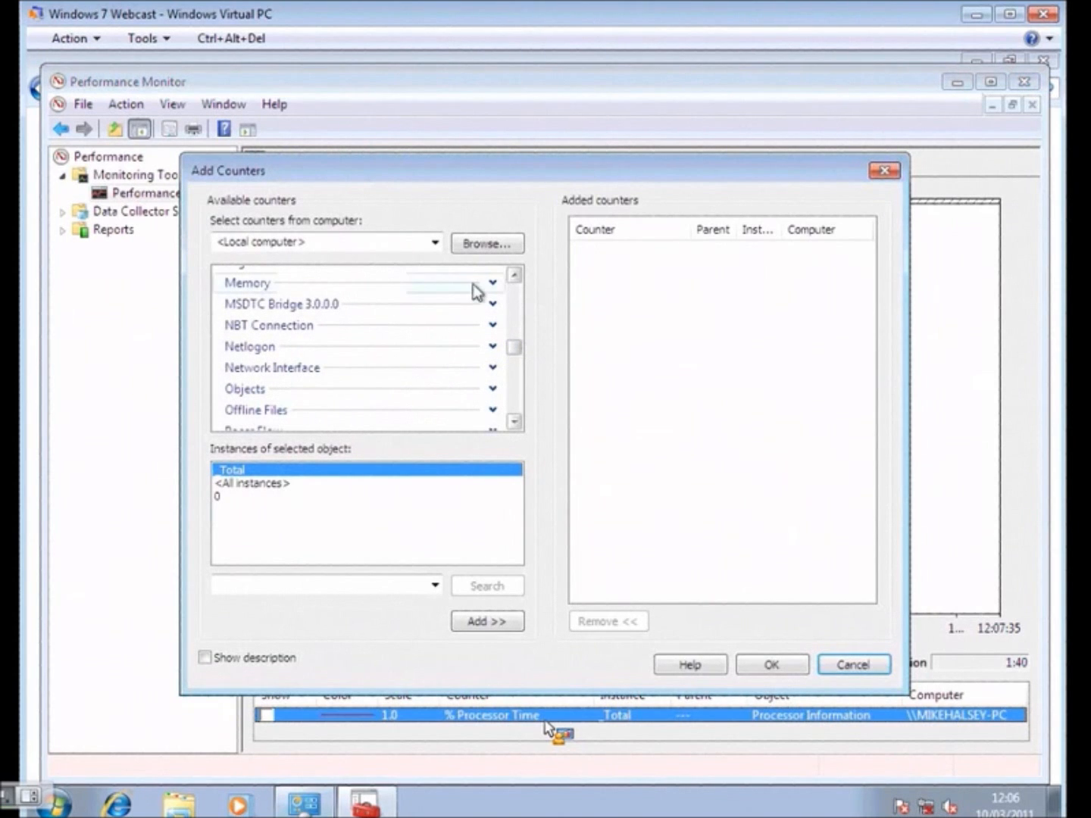
{"action": "left_click", "coordinate": [515, 276]}
{"action": "left_click", "coordinate": [515, 275]}
{"action": "left_click", "coordinate": [518, 275]}
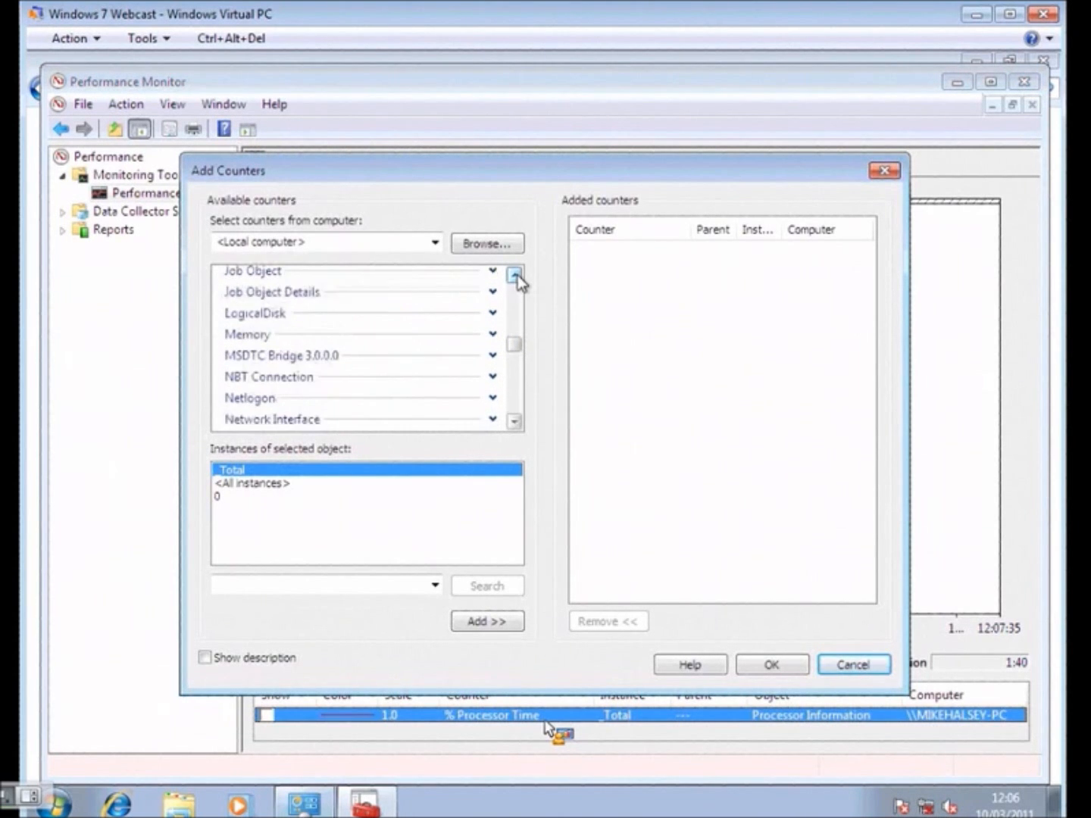
{"action": "left_click", "coordinate": [515, 422]}
{"action": "left_click", "coordinate": [515, 421]}
{"action": "left_click", "coordinate": [516, 422]}
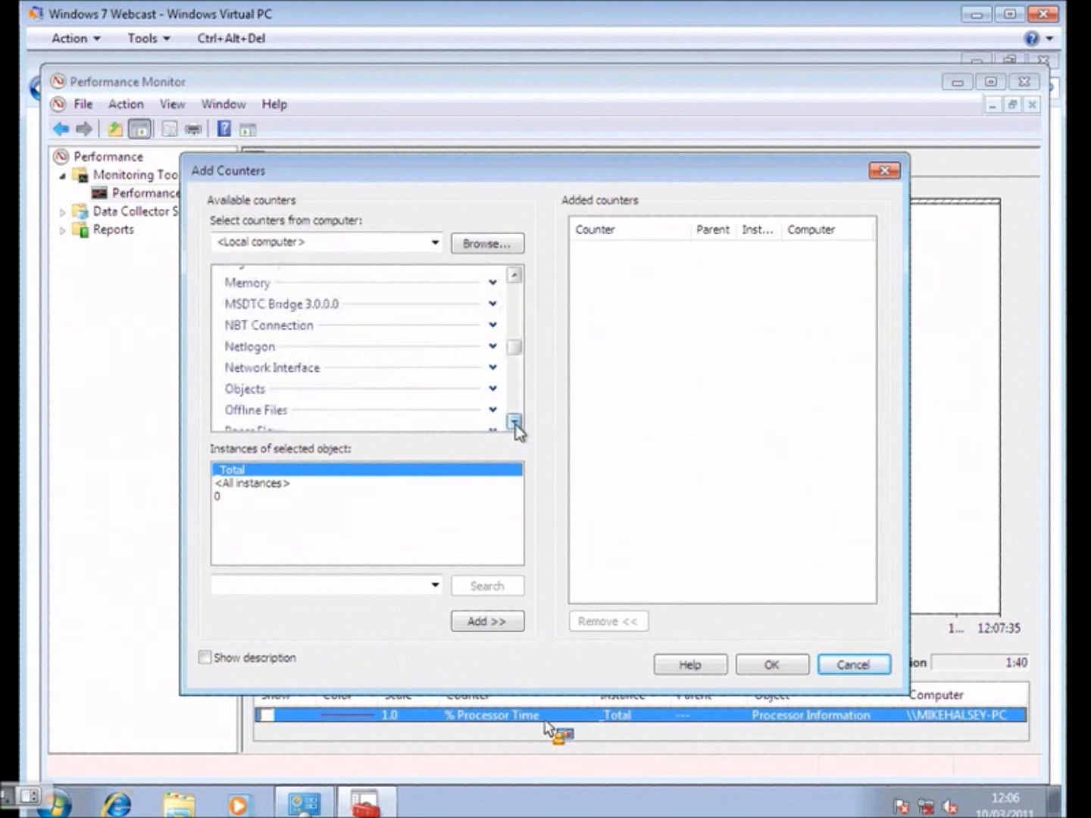
{"action": "left_click", "coordinate": [493, 368]}
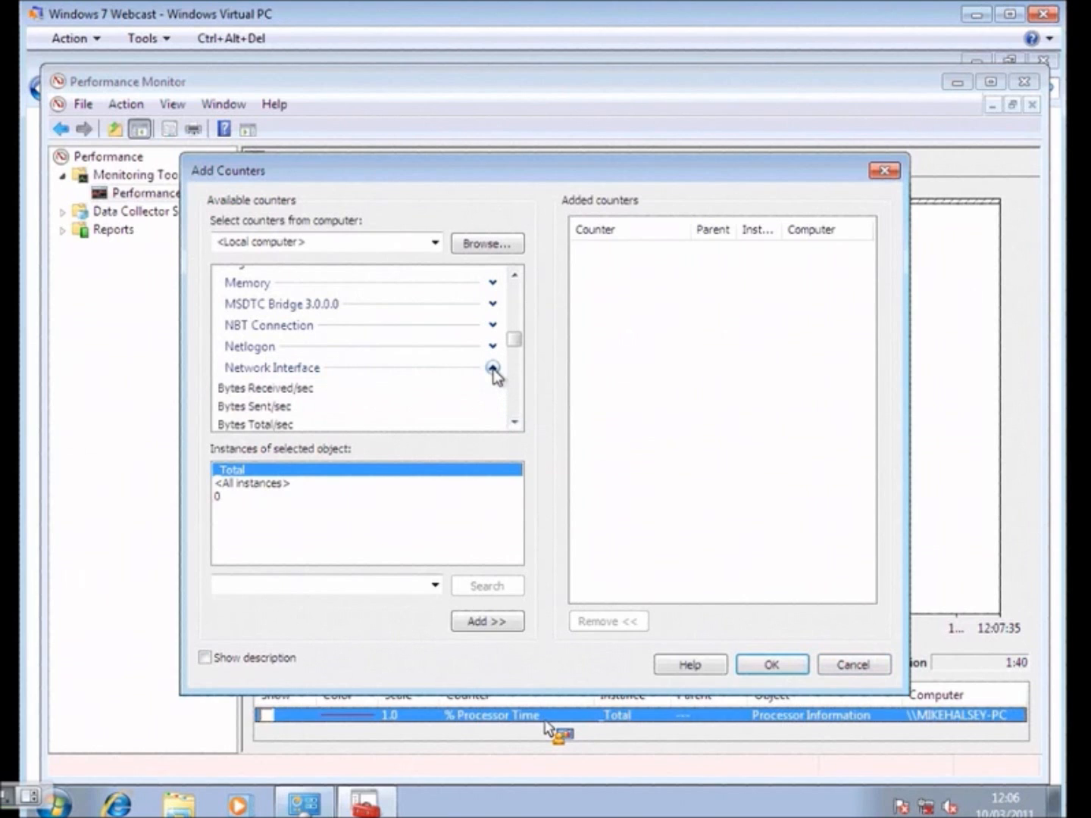
Add the Network Interface counters Bytes Sent/sec and Bytes Received/sec for all instances to the graph
{"action": "left_click", "coordinate": [516, 422]}
{"action": "left_click", "coordinate": [515, 421]}
{"action": "left_click", "coordinate": [514, 421]}
{"action": "left_click", "coordinate": [515, 422]}
{"action": "left_click", "coordinate": [515, 422]}
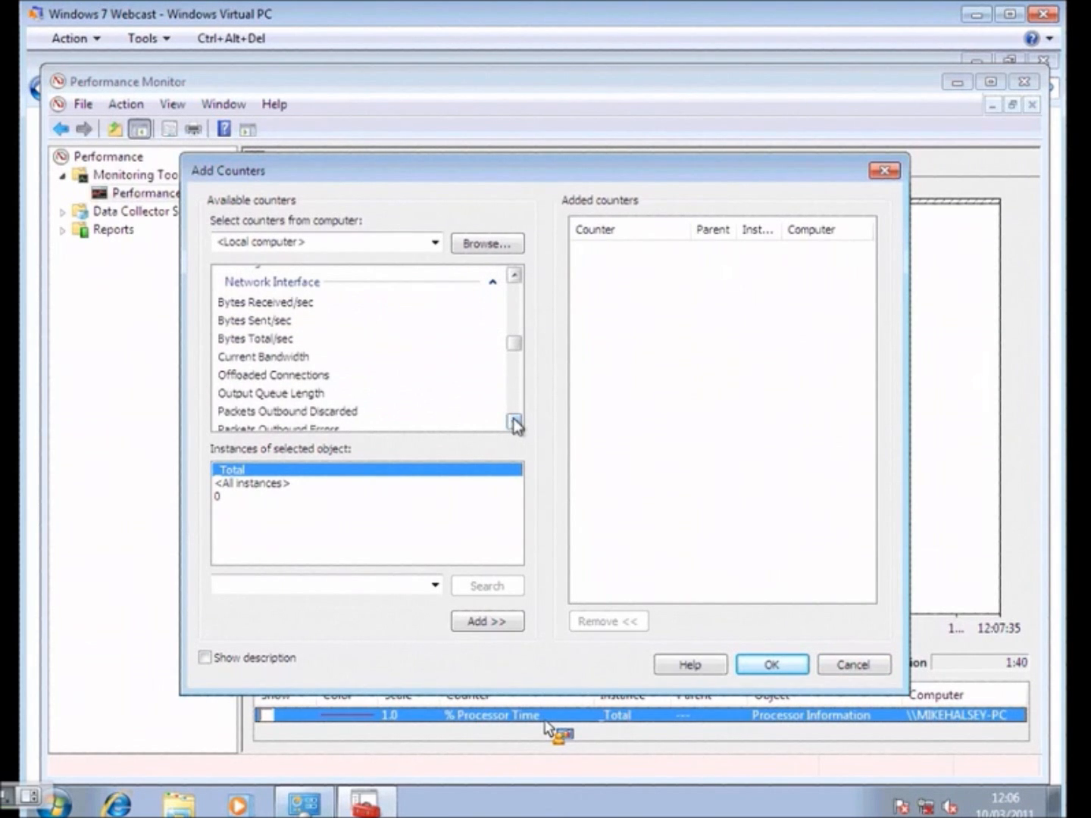
{"action": "left_click", "coordinate": [515, 422]}
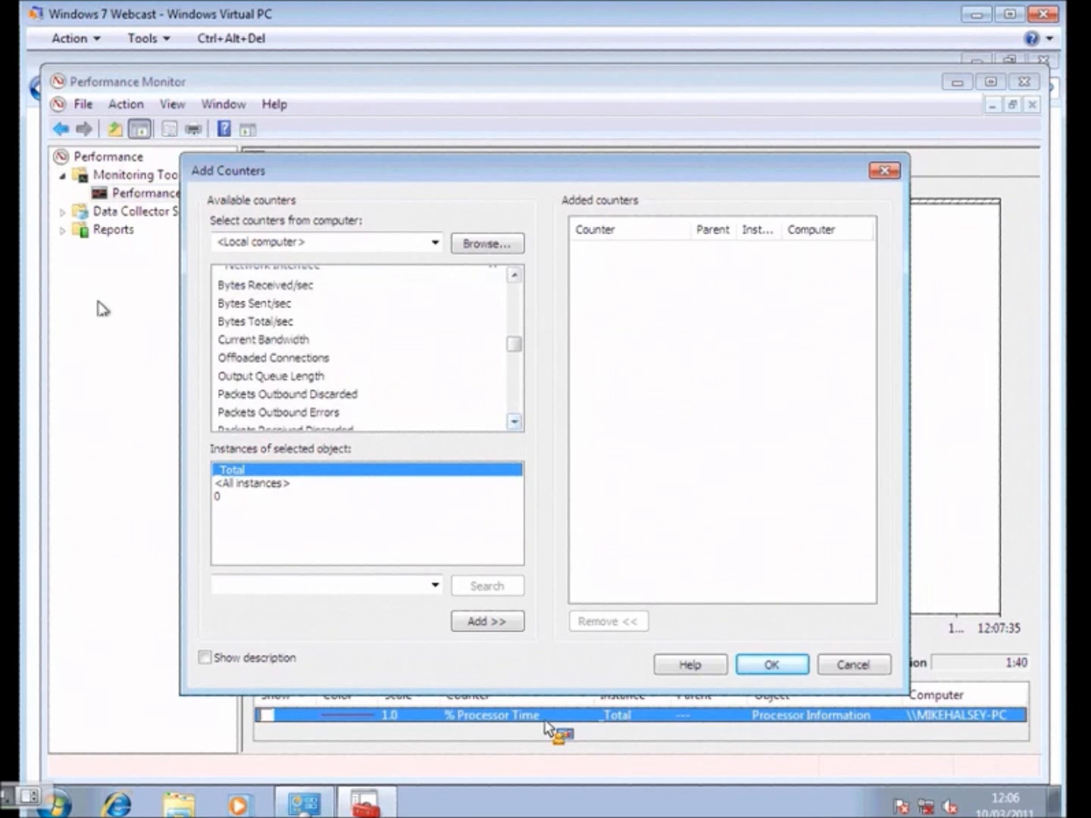
{"action": "left_click", "coordinate": [227, 305]}
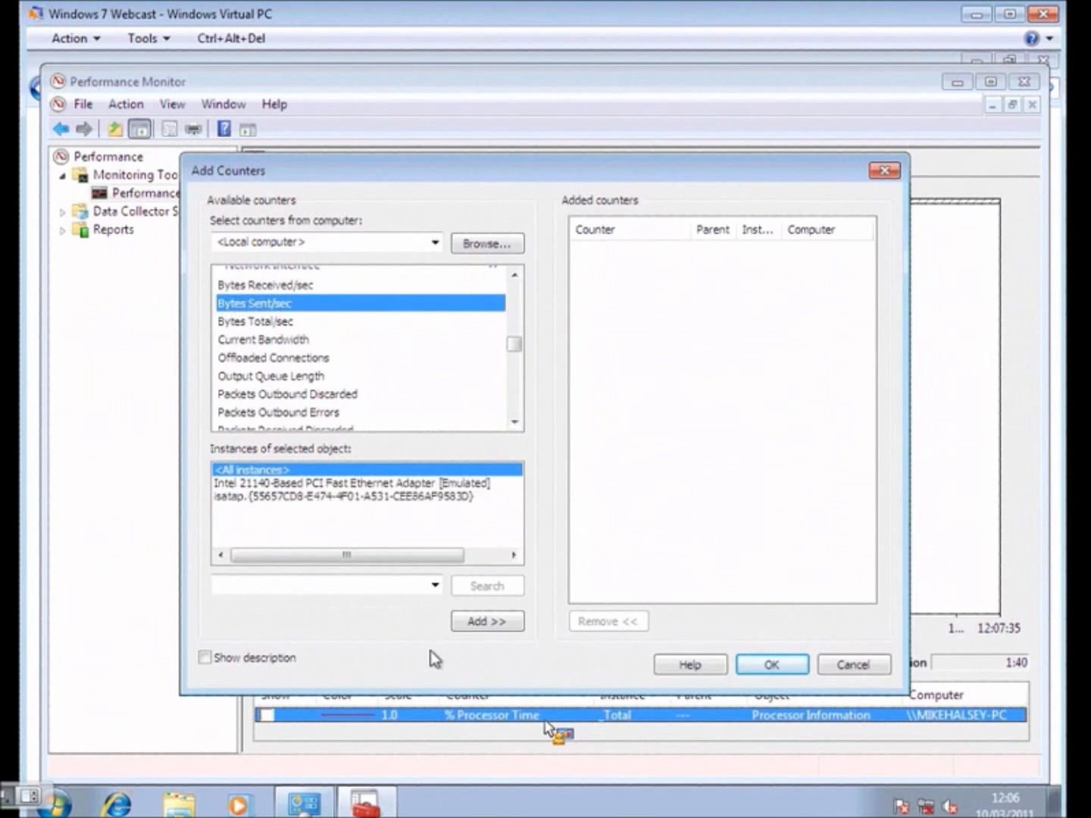
{"action": "left_click", "coordinate": [489, 621]}
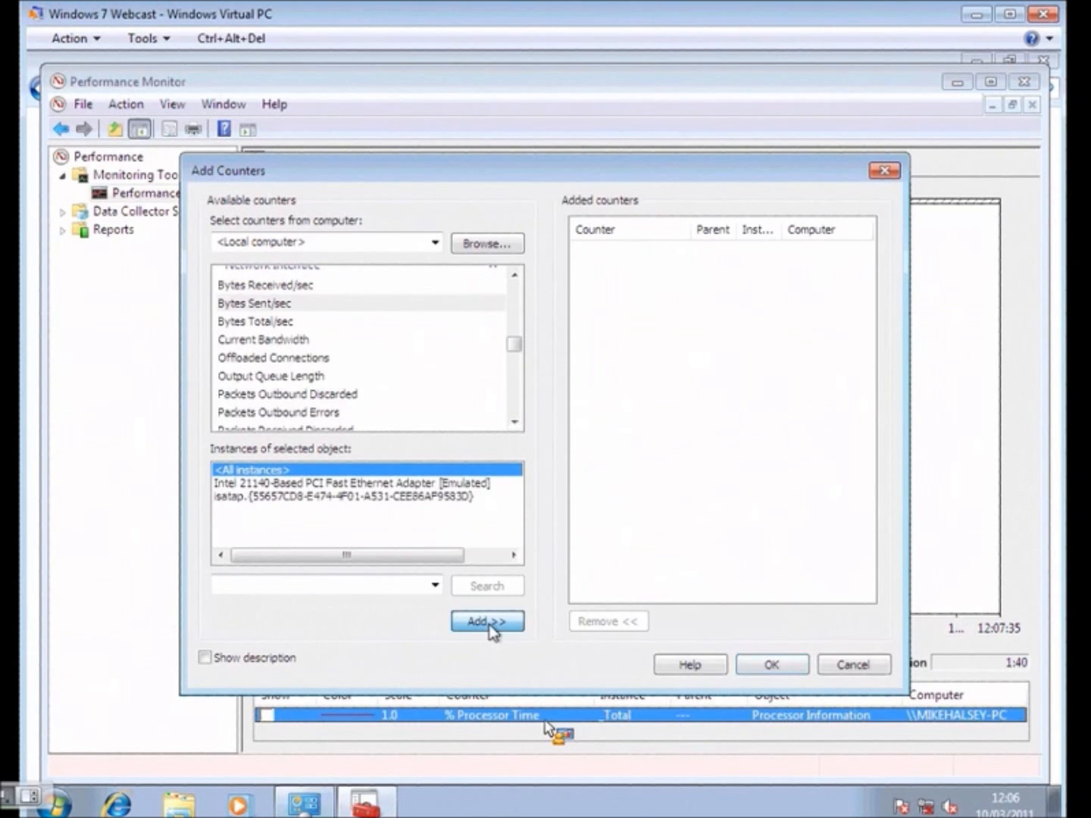
{"action": "left_click", "coordinate": [302, 286]}
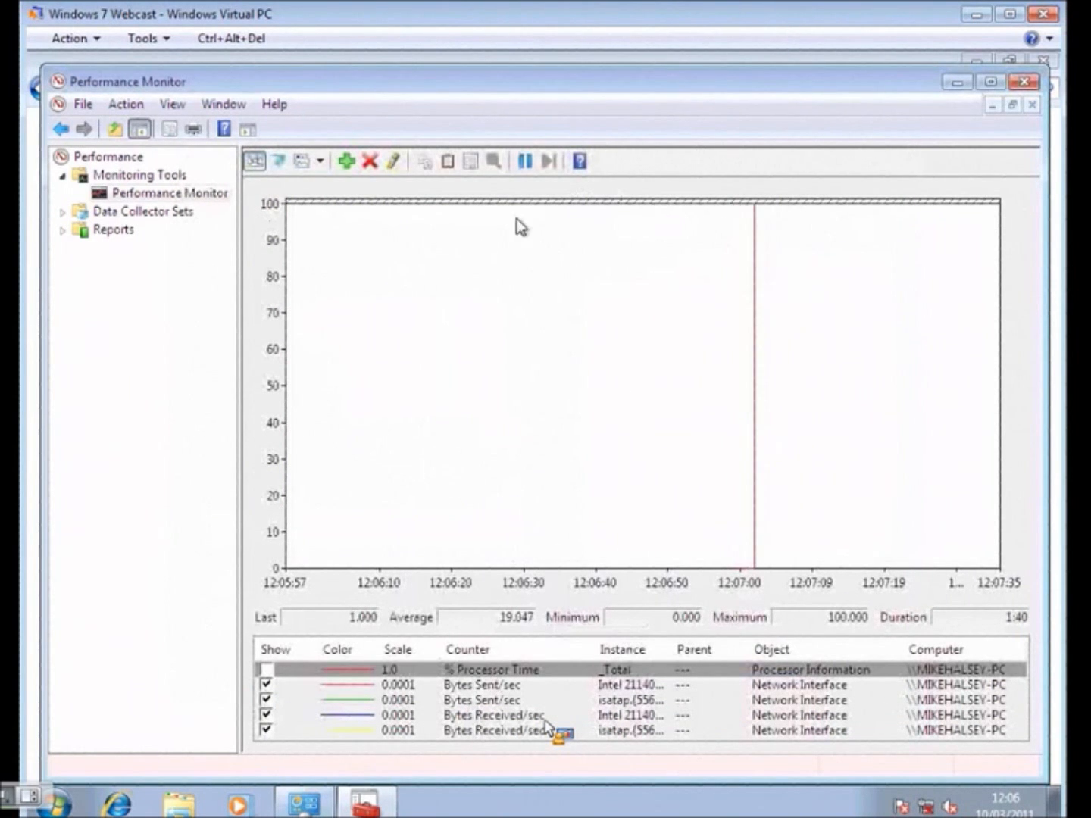
Add the entire Memory counter group to the graph, and close Performance Monitor after viewing it
{"action": "left_click", "coordinate": [353, 162]}
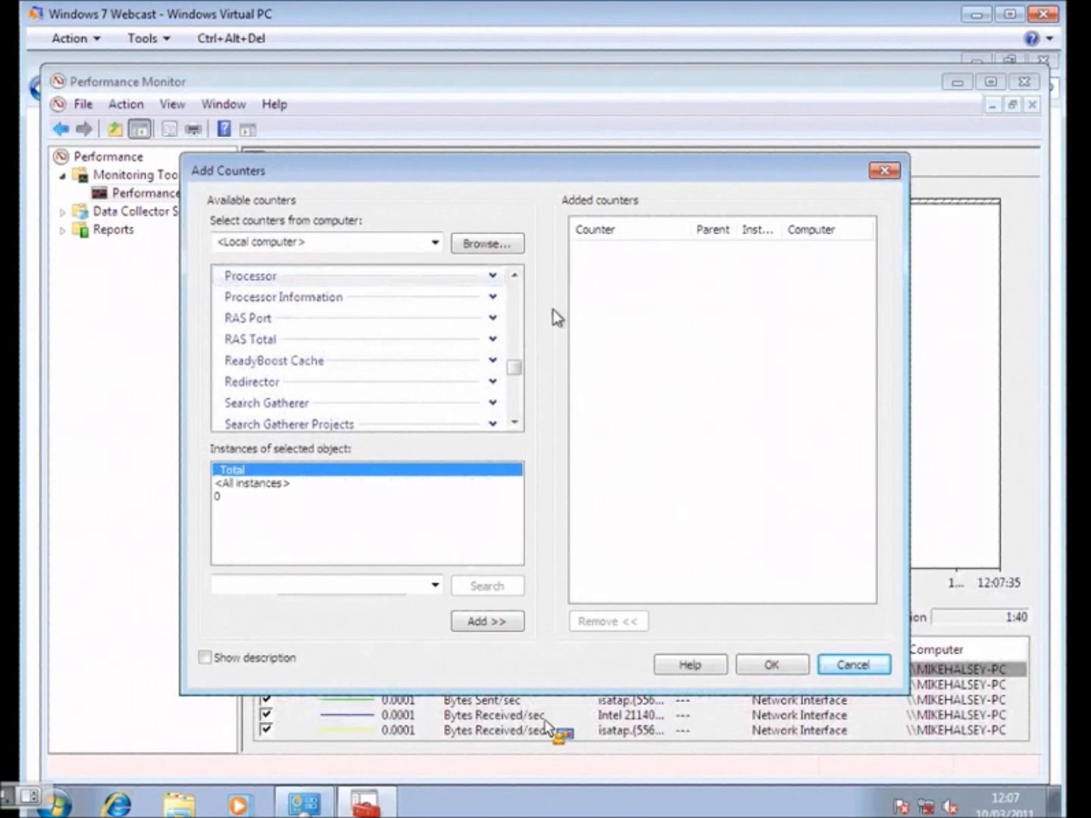
{"action": "scroll", "coordinate": [522, 324], "scroll_direction": "up", "scroll_amount": 3}
{"action": "scroll", "coordinate": [521, 324], "scroll_direction": "up", "scroll_amount": 3}
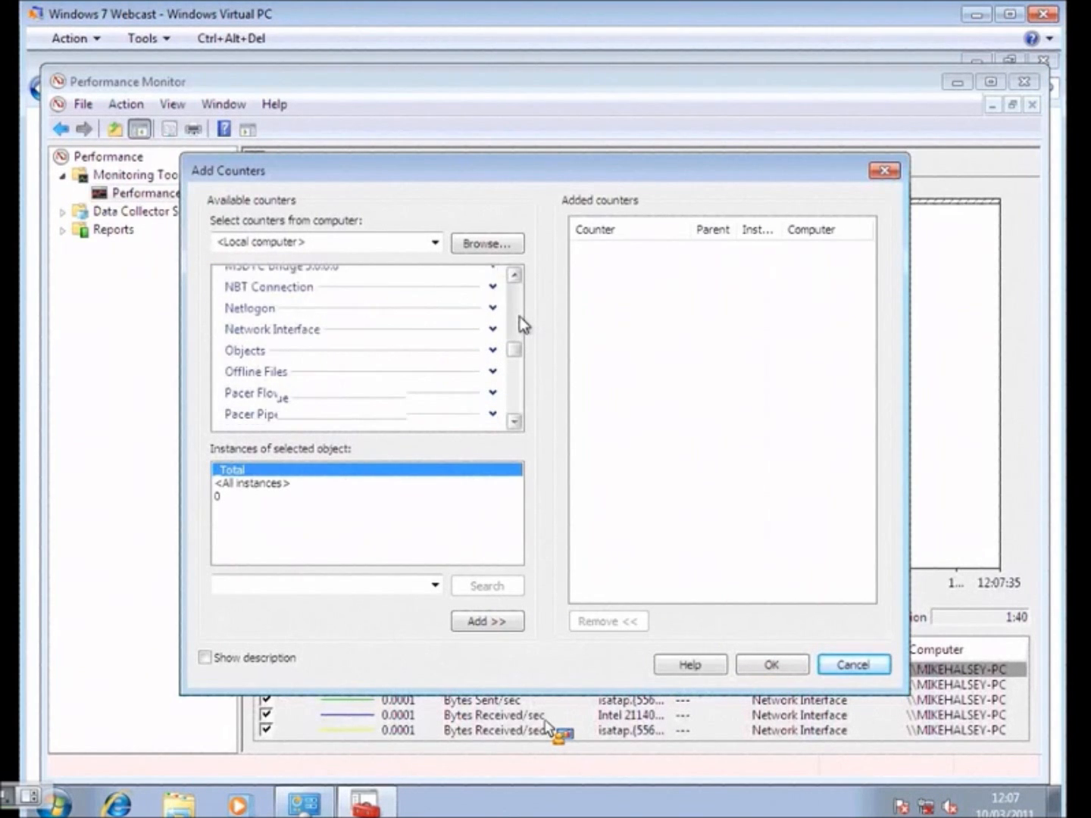
{"action": "scroll", "coordinate": [519, 317], "scroll_direction": "up", "scroll_amount": 3}
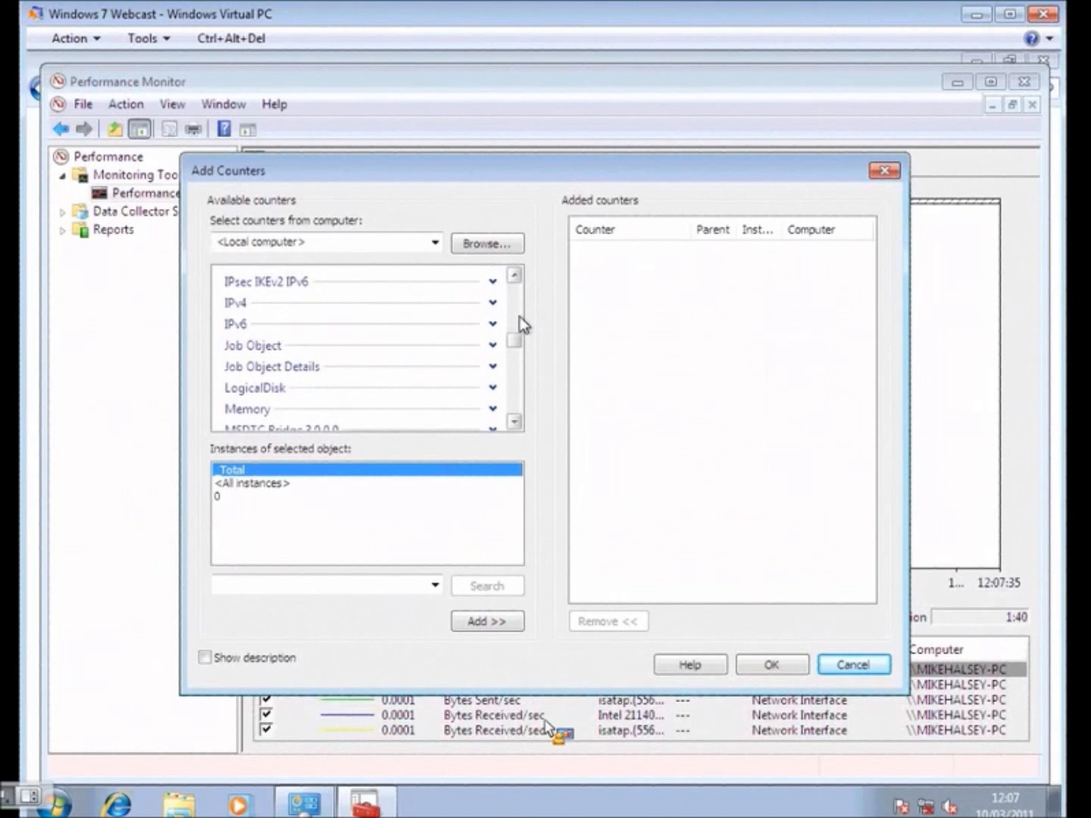
{"action": "left_click", "coordinate": [237, 407]}
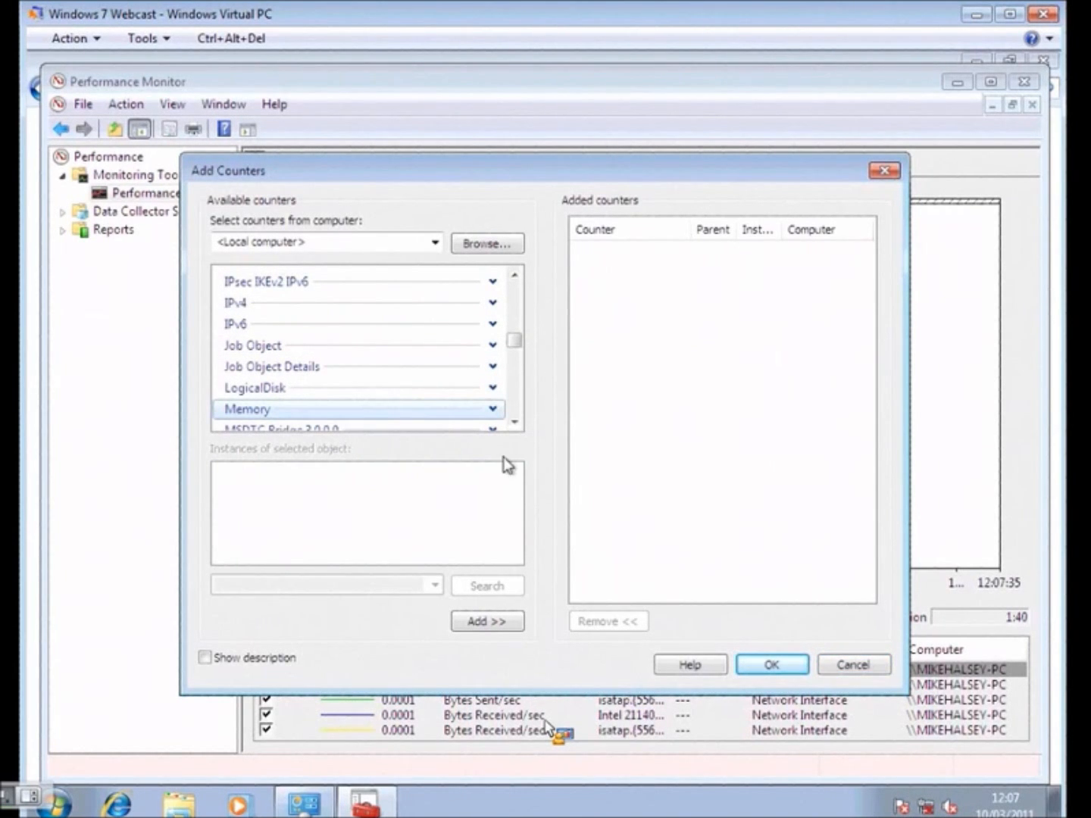
{"action": "left_click", "coordinate": [515, 422]}
{"action": "left_click", "coordinate": [515, 423]}
{"action": "left_click", "coordinate": [515, 423]}
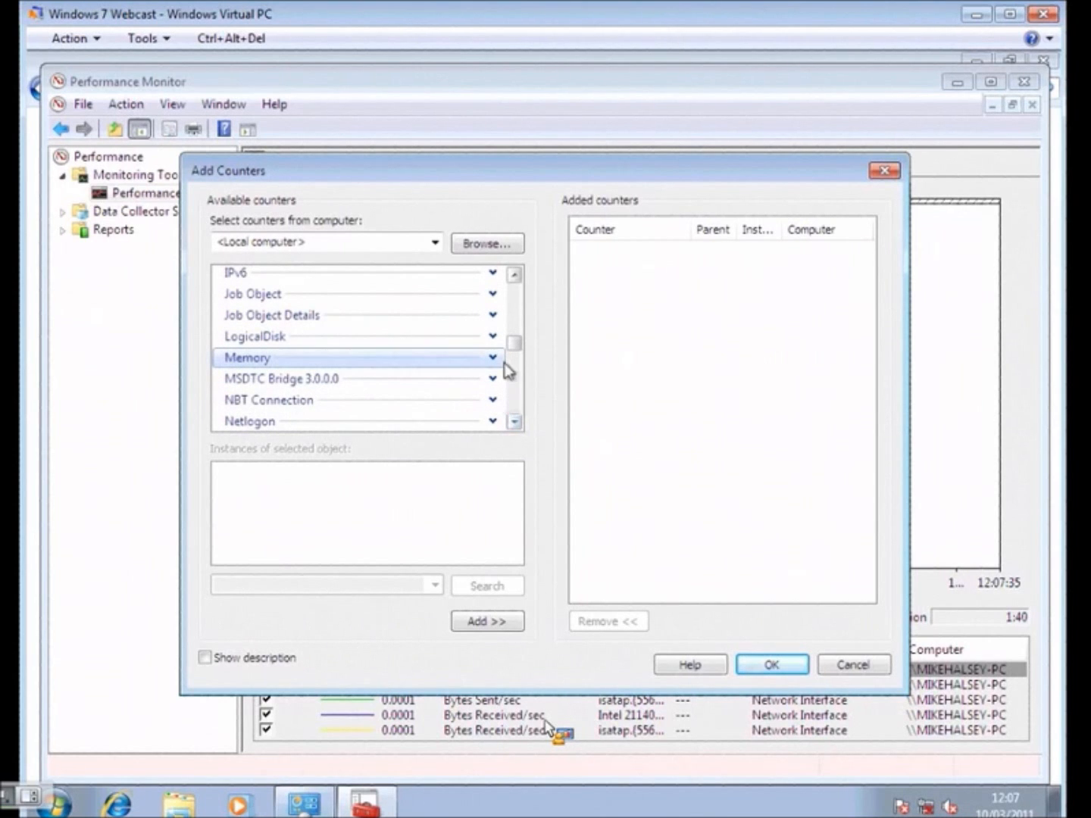
{"action": "left_click", "coordinate": [487, 621]}
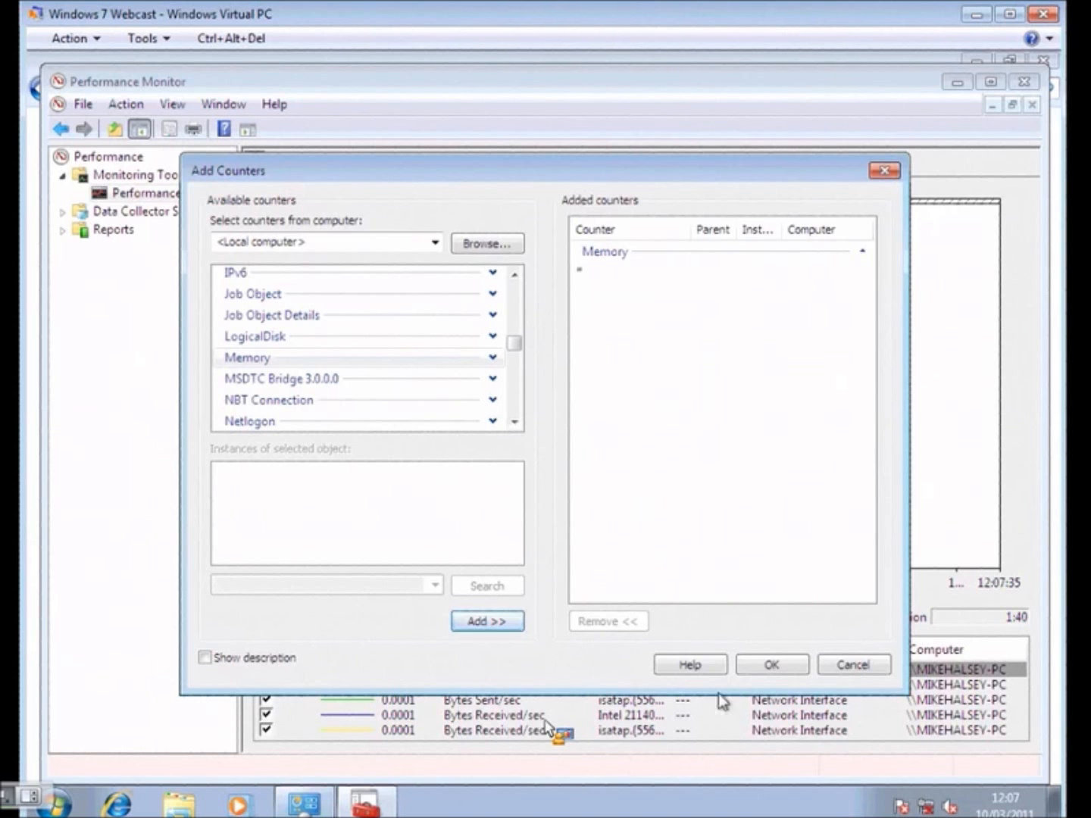
{"action": "left_click", "coordinate": [772, 665]}
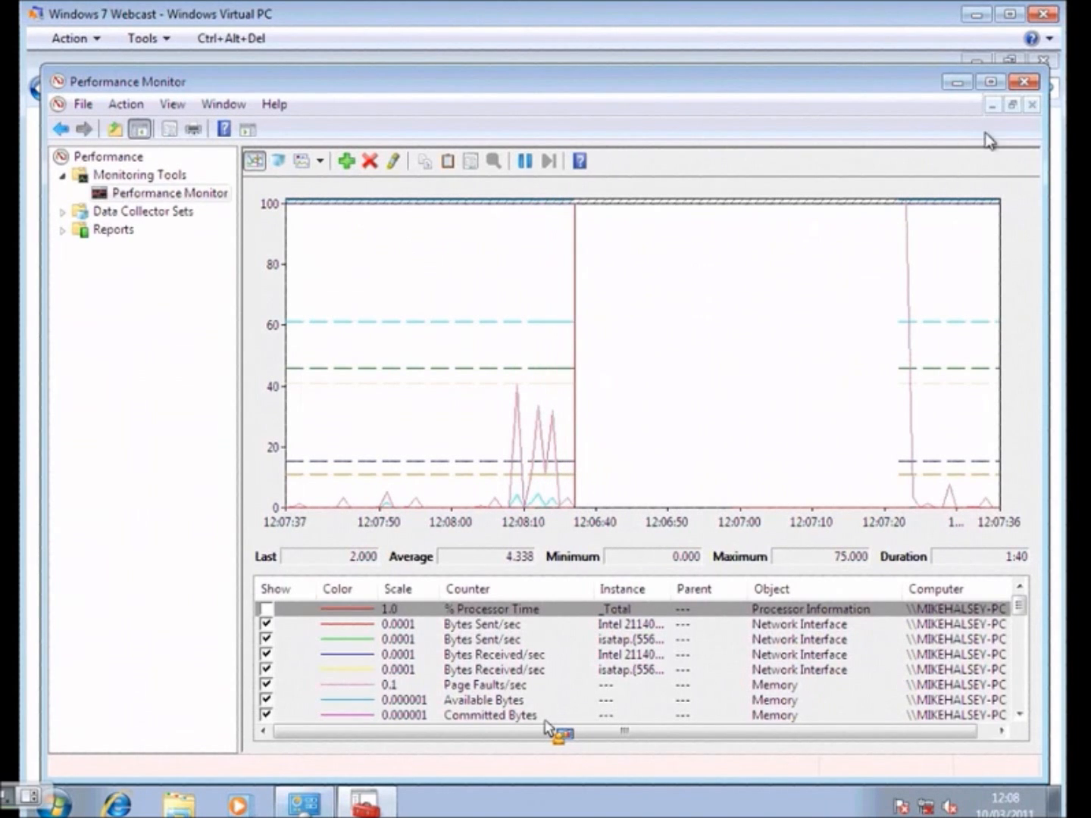
{"action": "left_click", "coordinate": [1026, 88]}
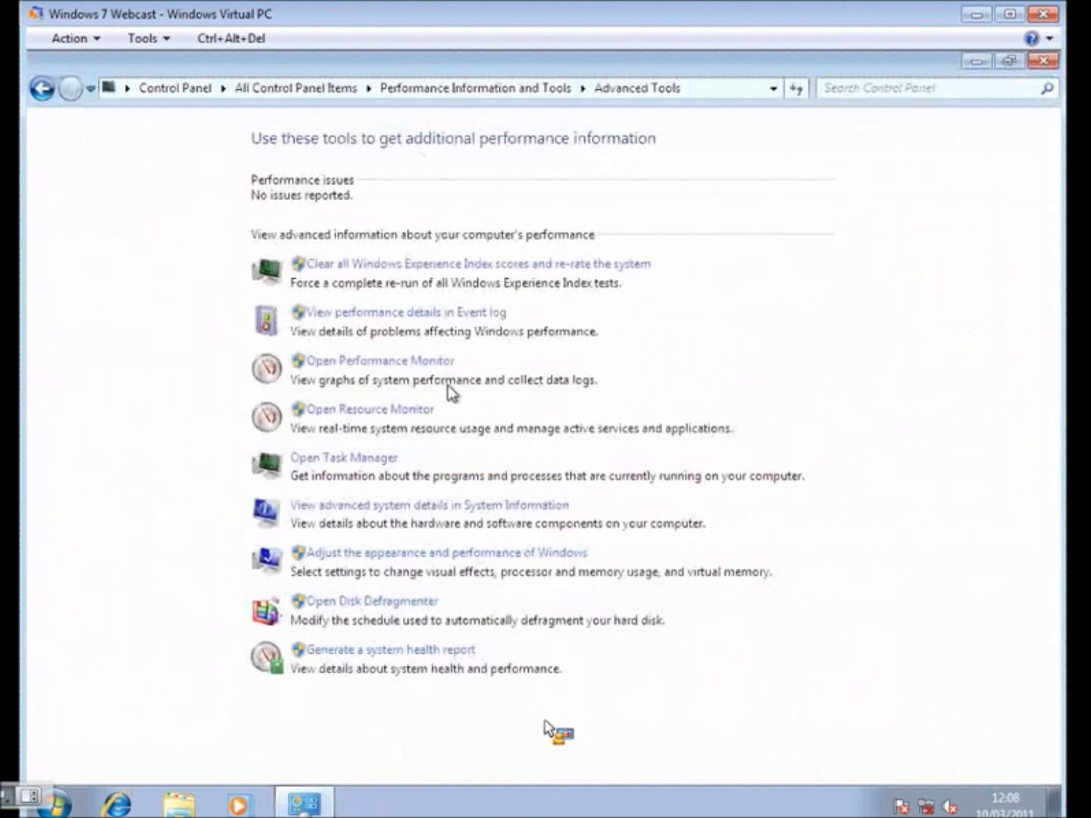
Open Resource Monitor from the Advanced Tools page and expand the overview's Memory section to examine its process list
{"action": "left_click", "coordinate": [408, 411]}
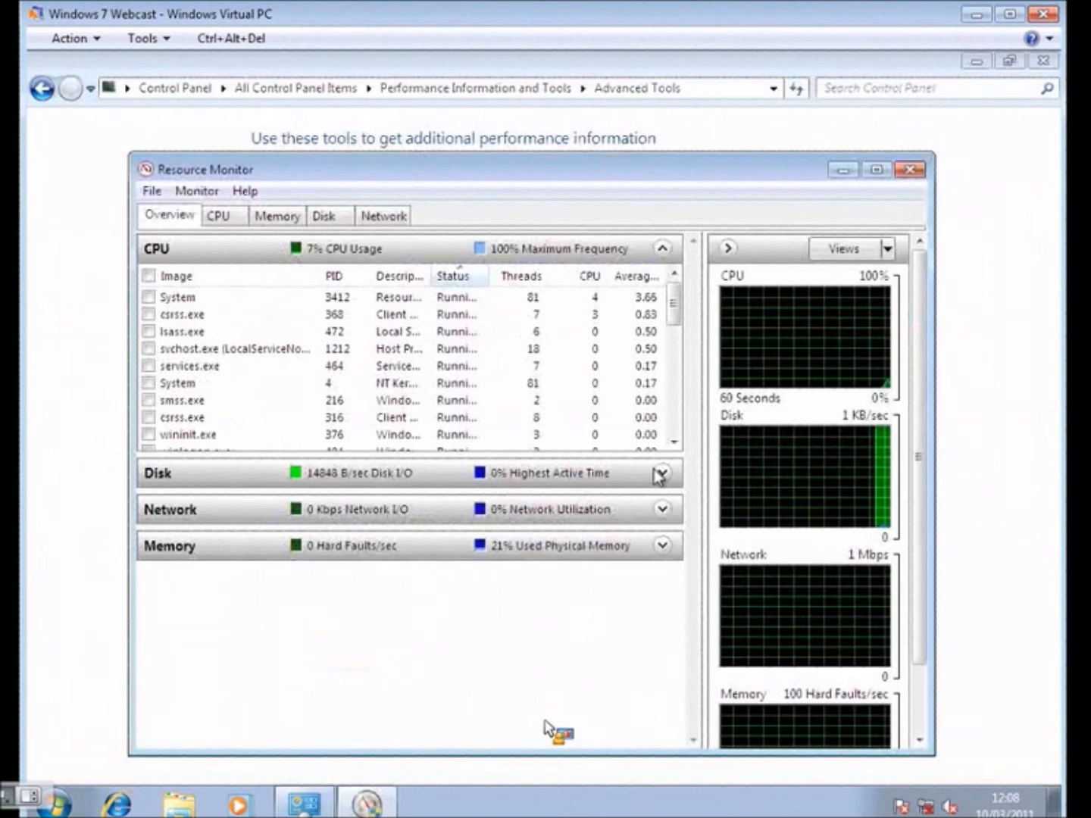
{"action": "left_click", "coordinate": [662, 511]}
{"action": "left_click", "coordinate": [662, 510]}
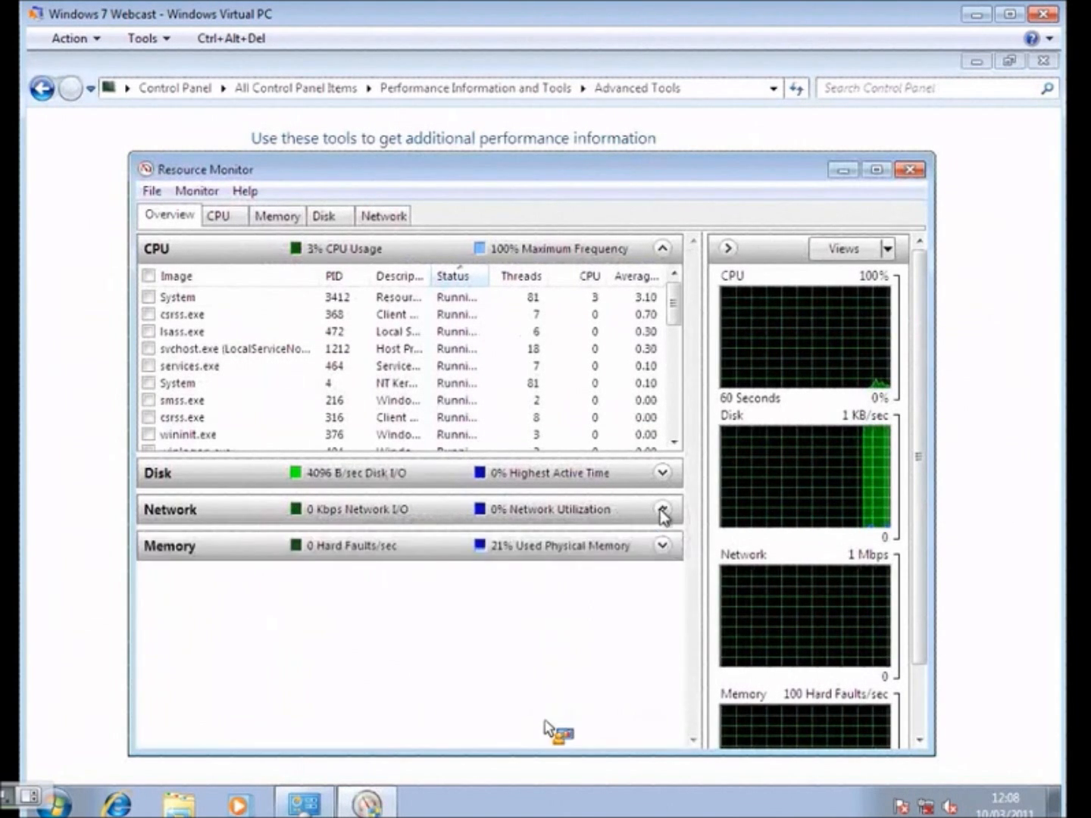
{"action": "left_click", "coordinate": [667, 541]}
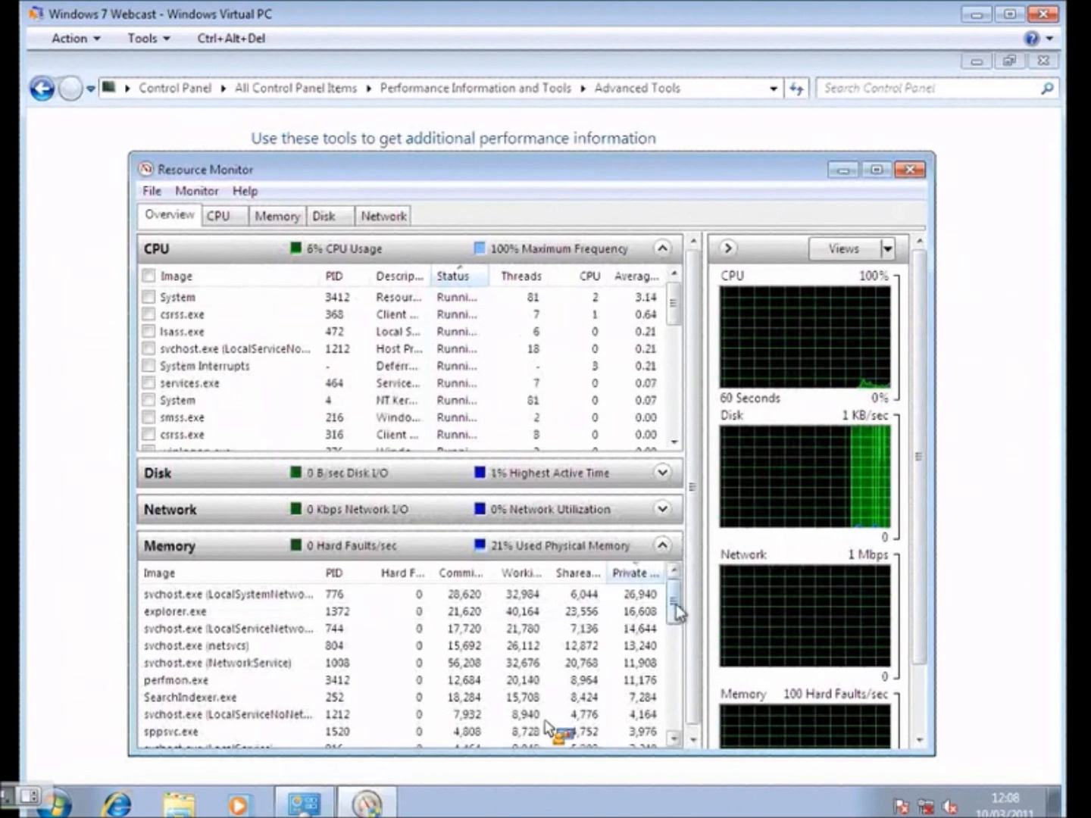
{"action": "left_click_drag", "start_coordinate": [677, 612], "coordinate": [677, 659]}
Compare with Task Manager's process list, close Task Manager, and look further through Resource Monitor's memory processes
{"action": "right_click", "coordinate": [634, 806]}
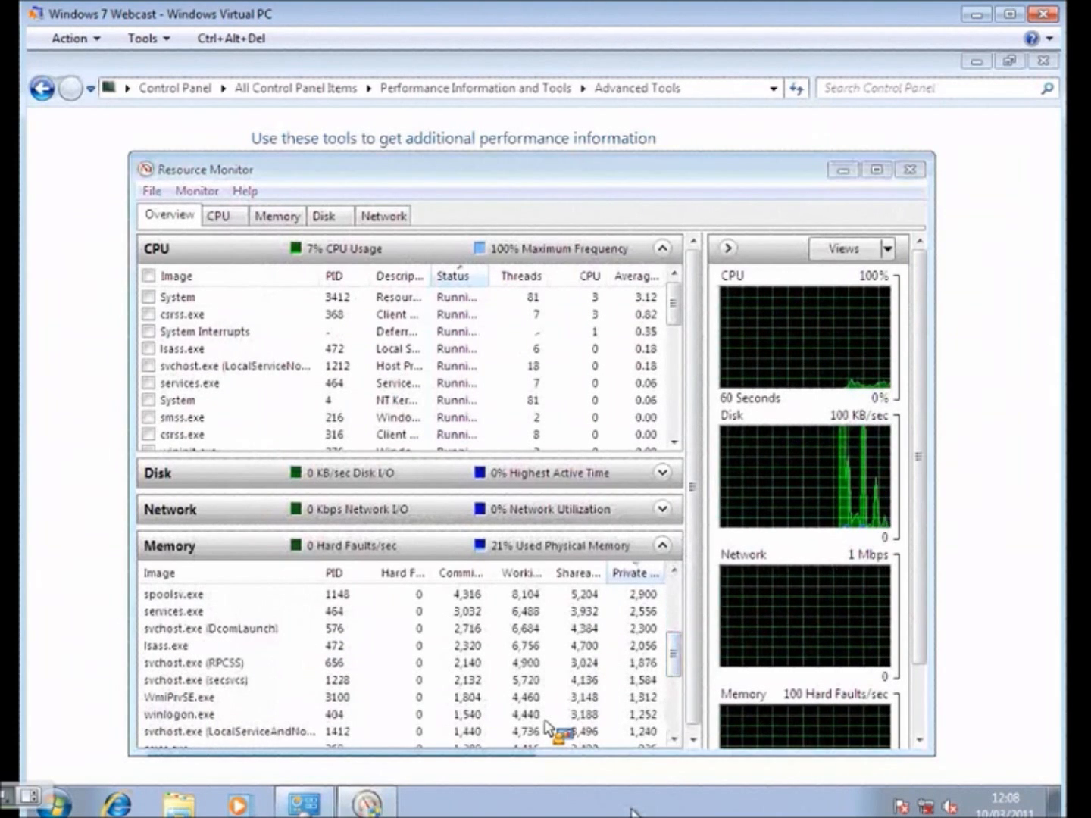
{"action": "left_click", "coordinate": [678, 747]}
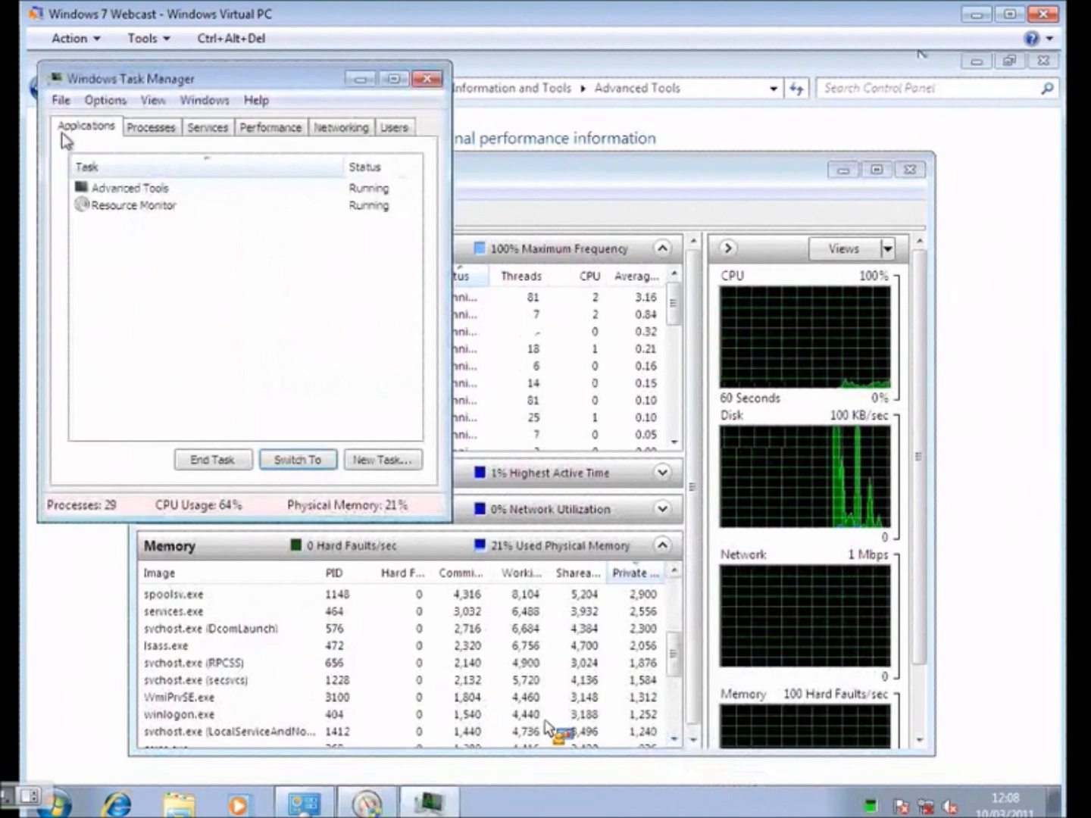
{"action": "left_click", "coordinate": [151, 131]}
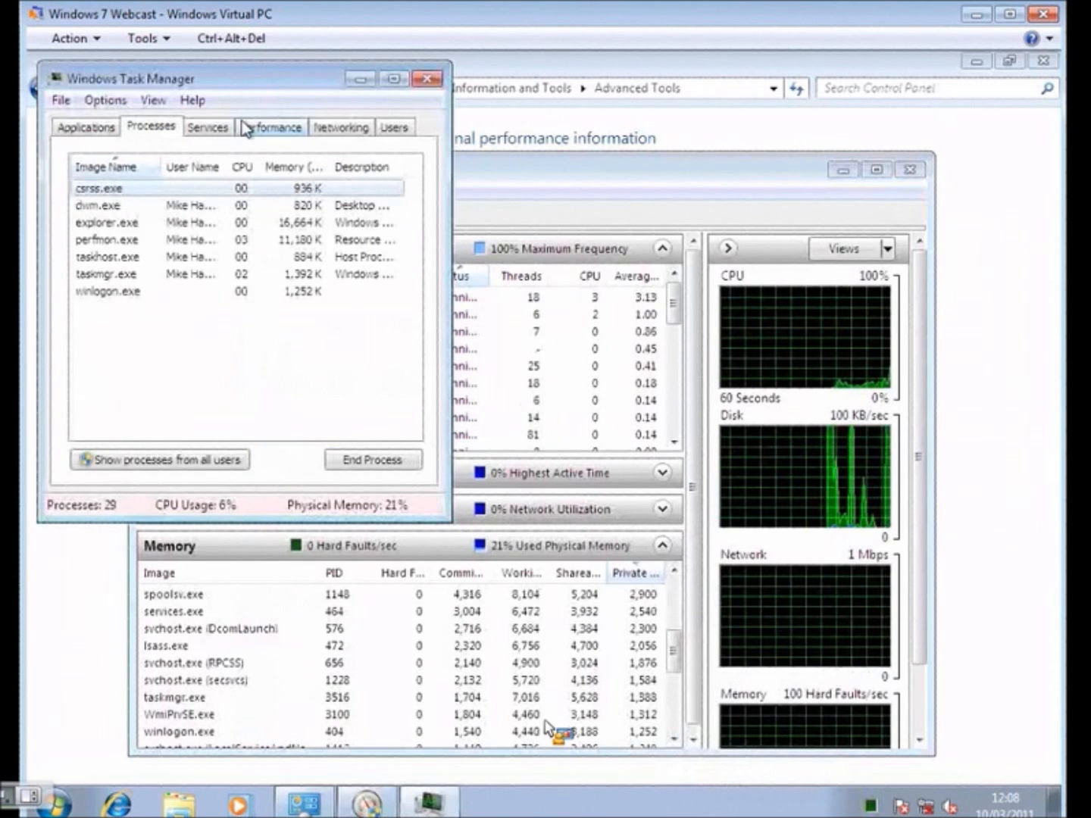
{"action": "left_click", "coordinate": [428, 79]}
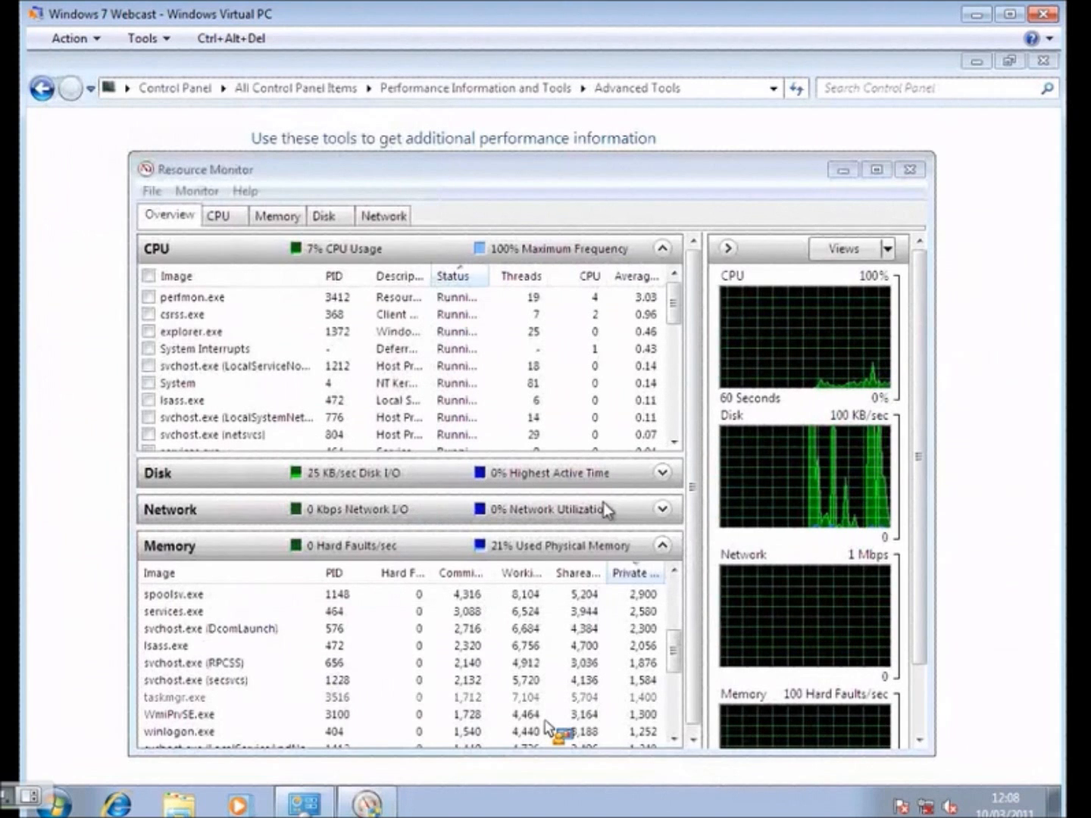
{"action": "left_click_drag", "start_coordinate": [671, 632], "coordinate": [672, 708]}
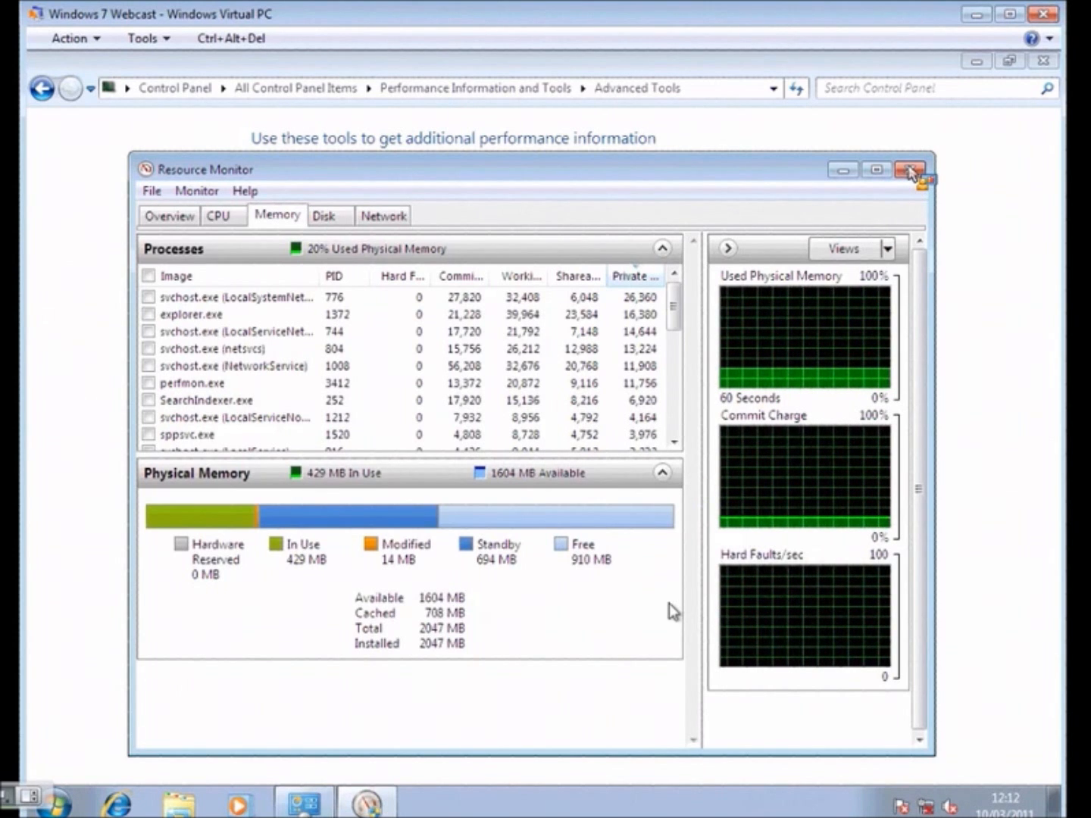
Close Resource Monitor, start generating a system health report from Advanced Tools, and close the report window while it collects data
{"action": "left_click", "coordinate": [911, 171]}
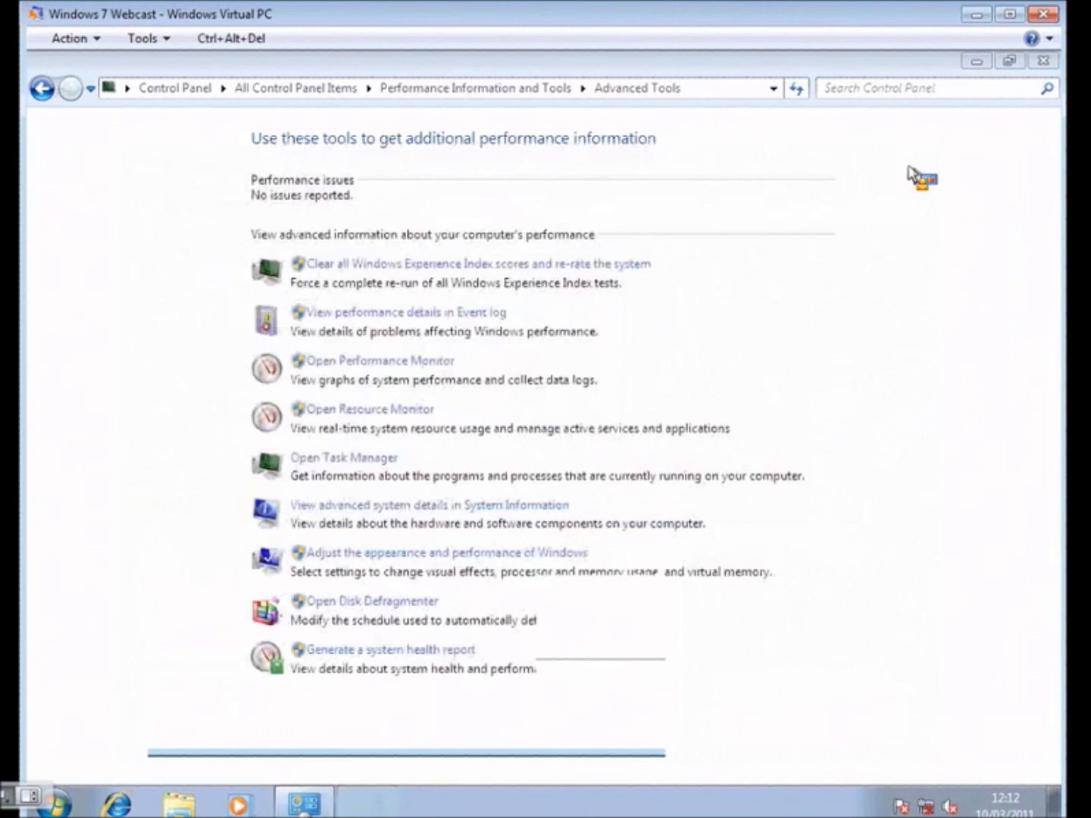
{"action": "left_click", "coordinate": [416, 654]}
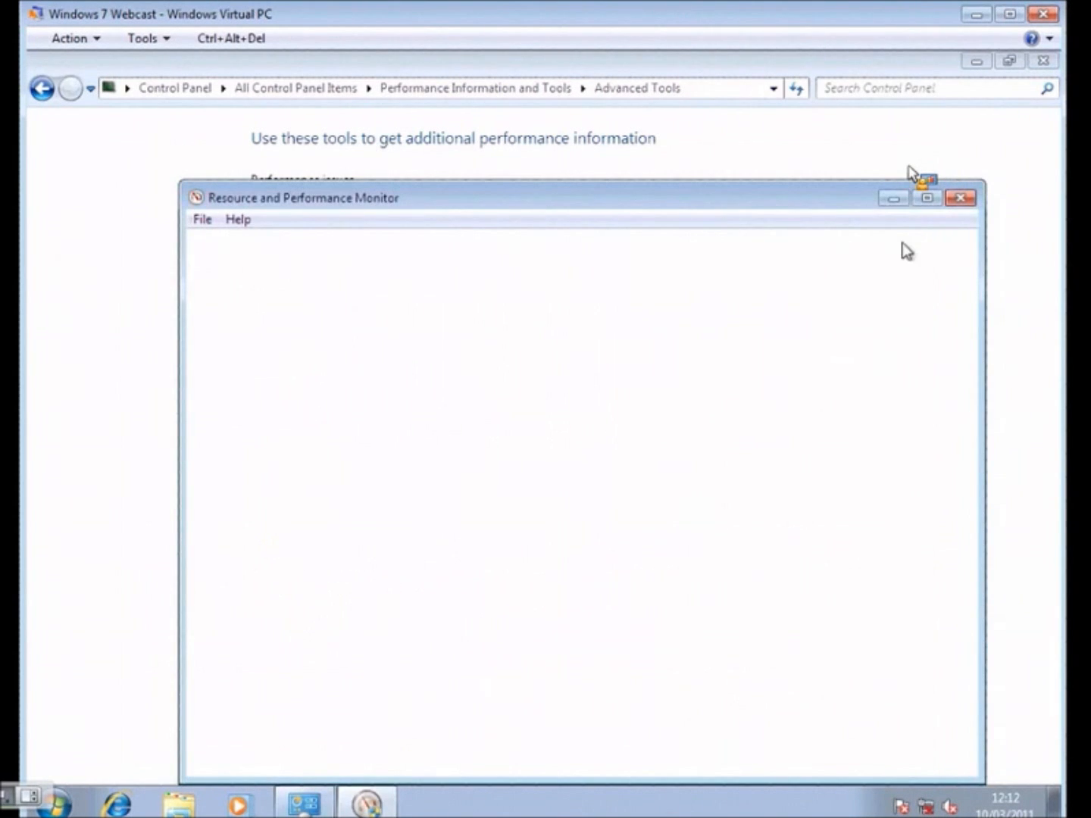
{"action": "left_click_drag", "start_coordinate": [822, 194], "coordinate": [793, 155]}
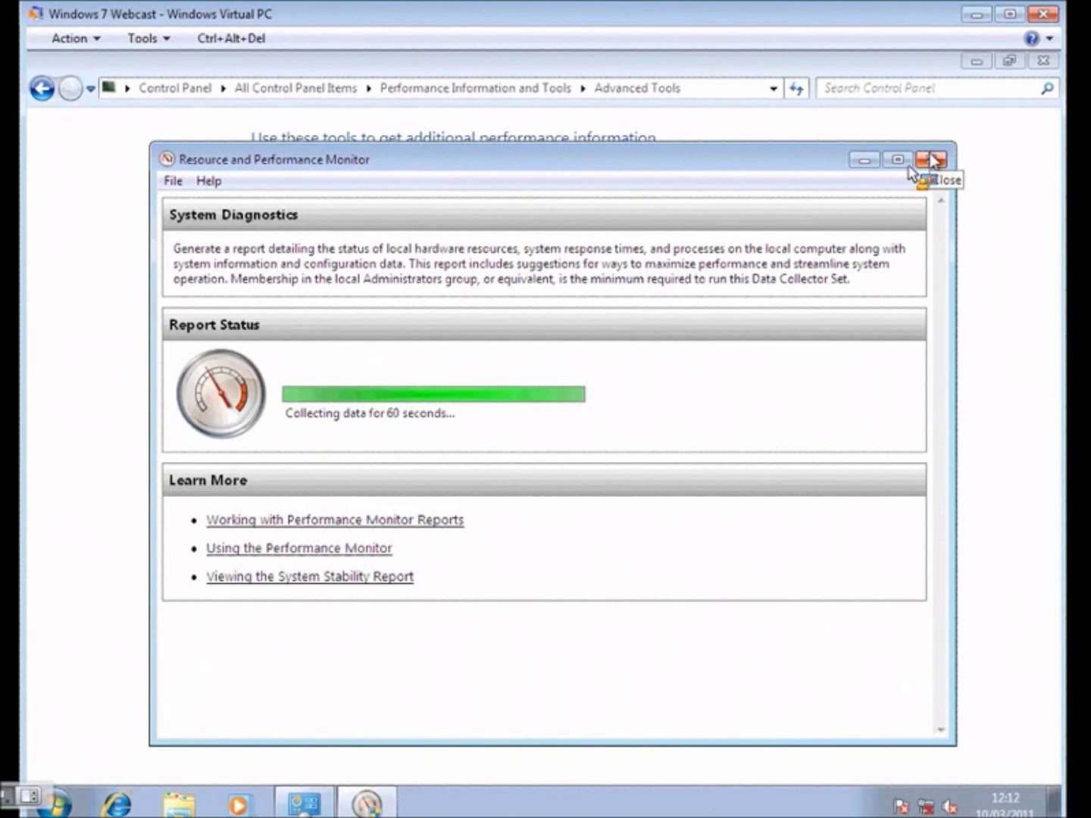
{"action": "left_click", "coordinate": [932, 160]}
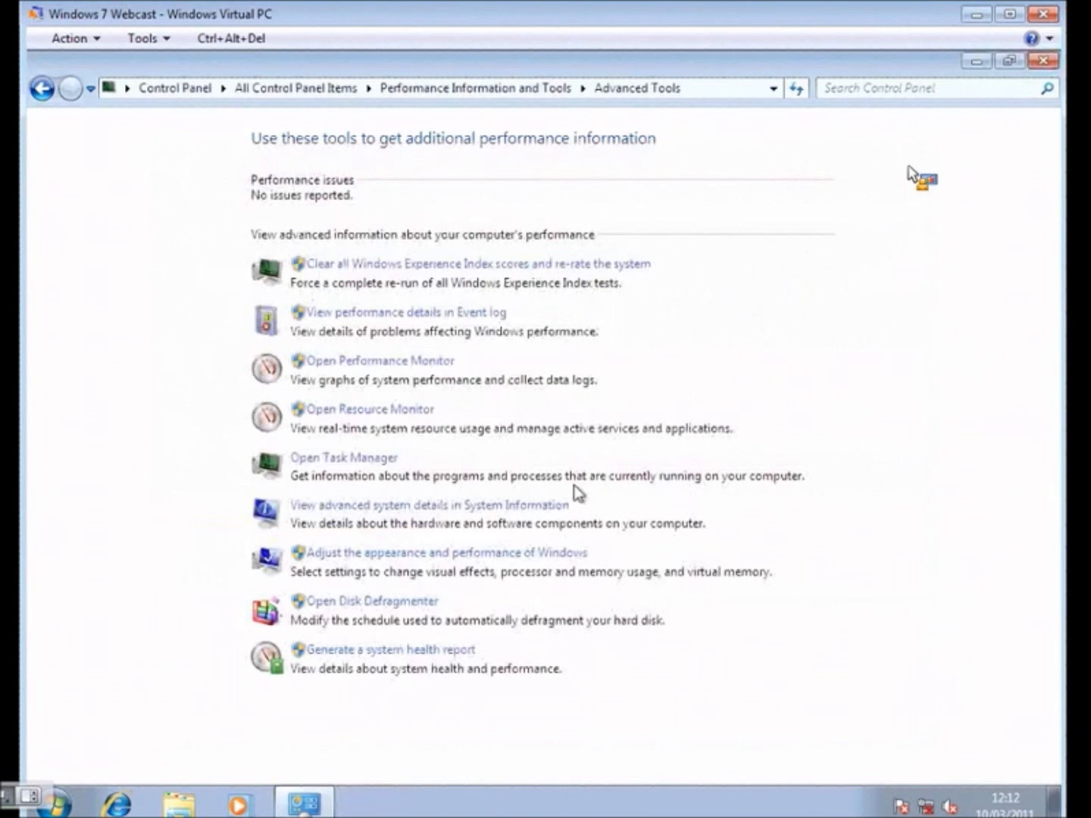
View the advanced system details in System Information, expand the Software Environment category, and close the window
{"action": "left_click", "coordinate": [562, 506]}
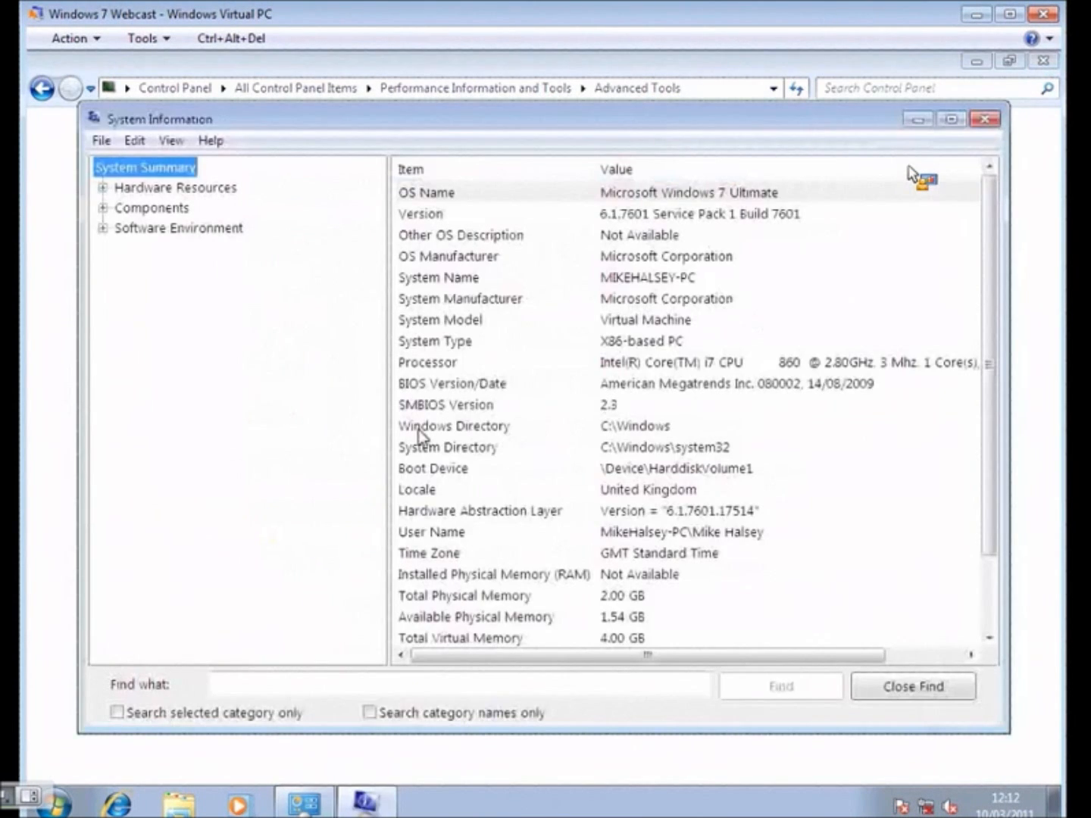
{"action": "left_click", "coordinate": [104, 228]}
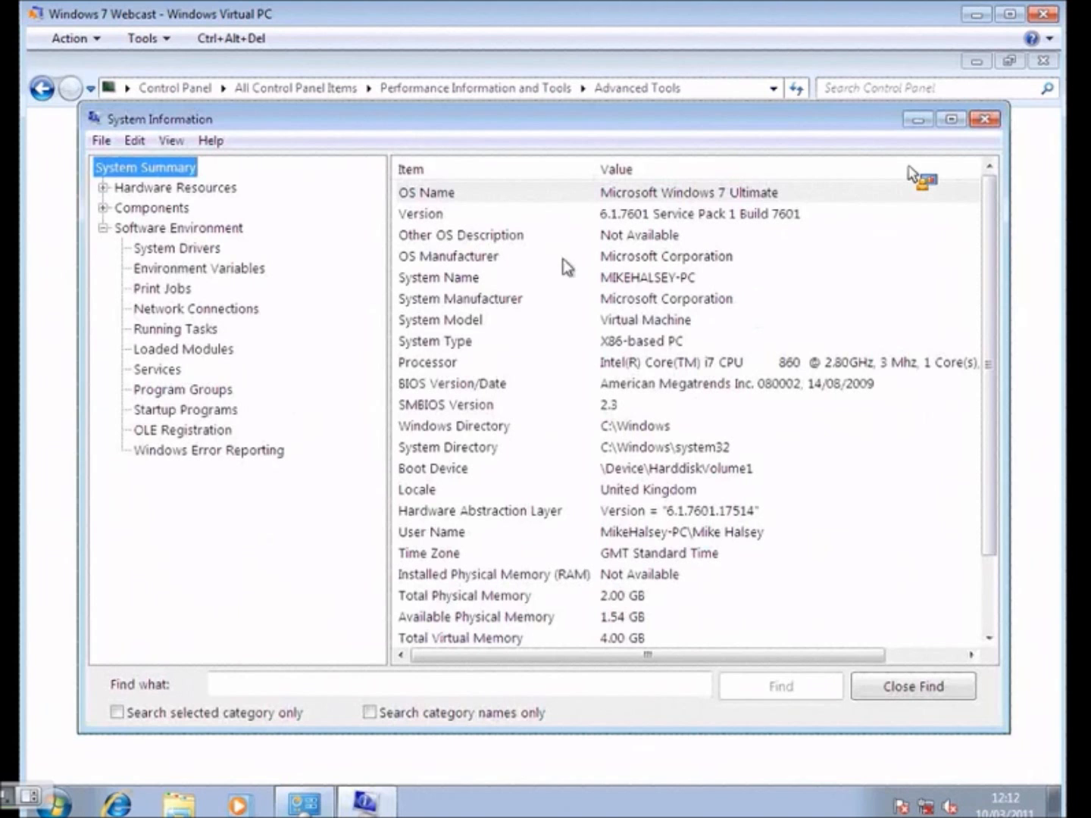
{"action": "left_click", "coordinate": [995, 123]}
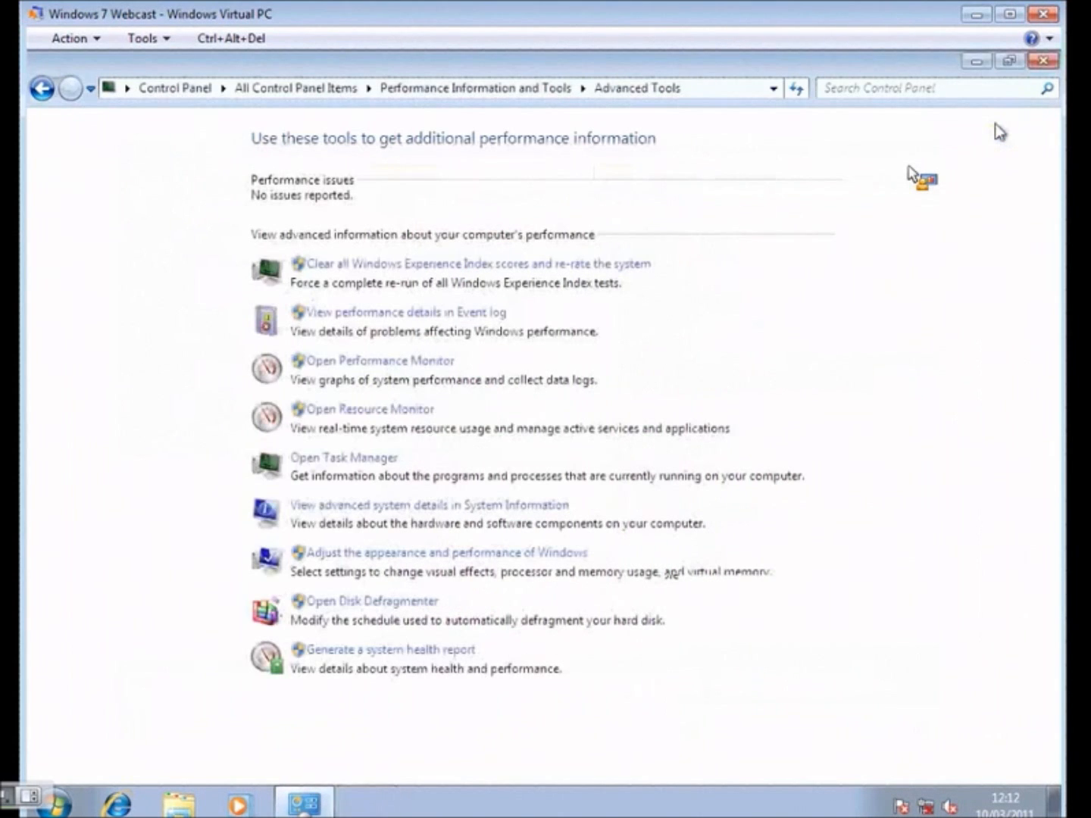
Close the Advanced Tools window, search the Start menu for "event", and open Event Viewer
{"action": "left_click", "coordinate": [1043, 61]}
{"action": "key", "text": "super"}
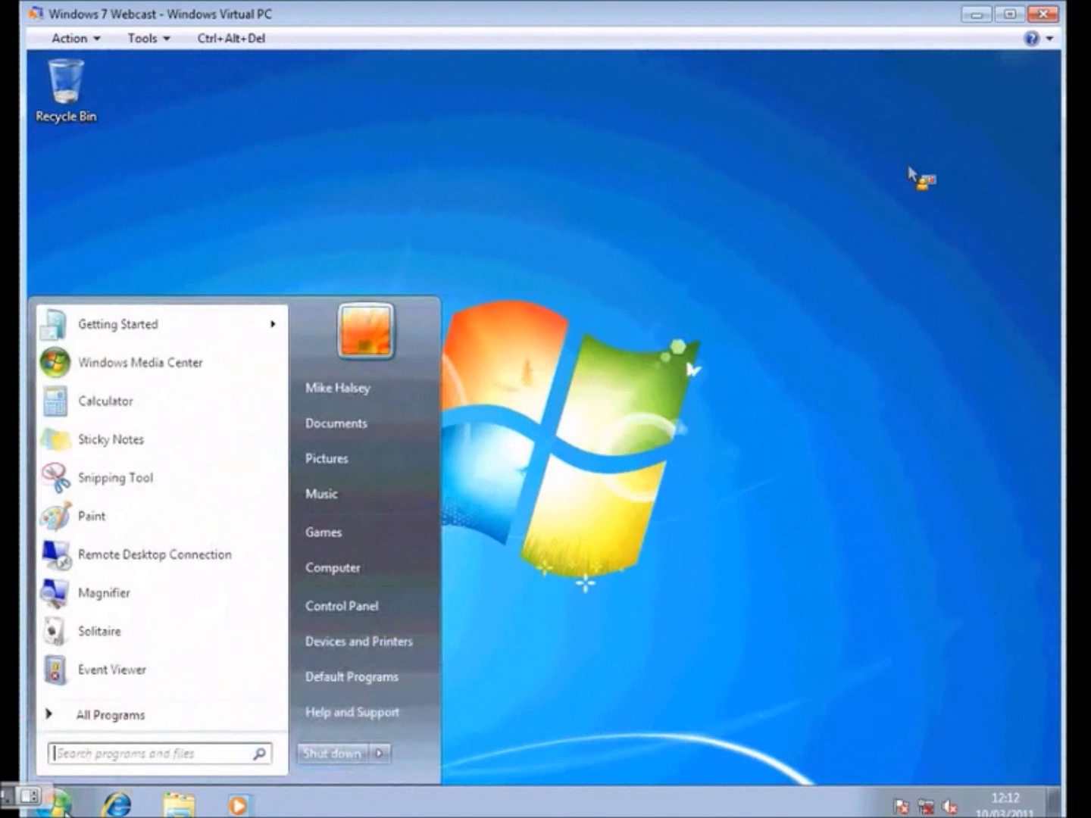
{"action": "type", "text": "event"}
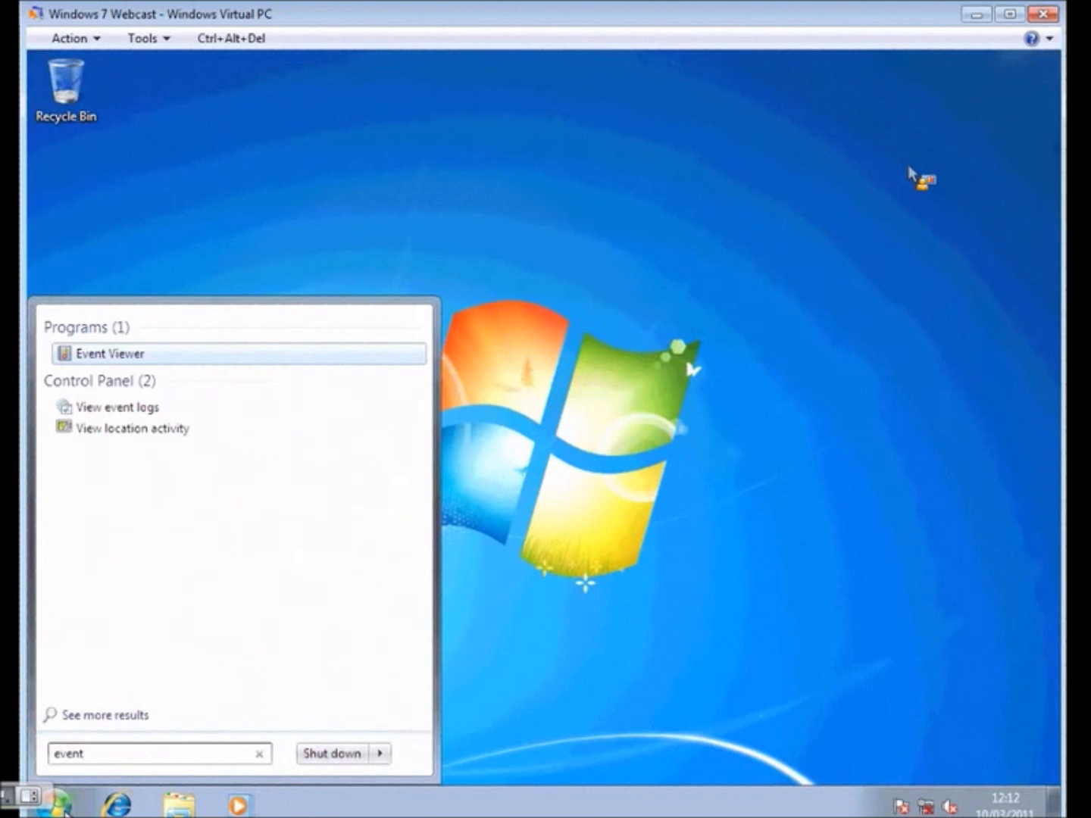
{"action": "key", "text": "Return"}
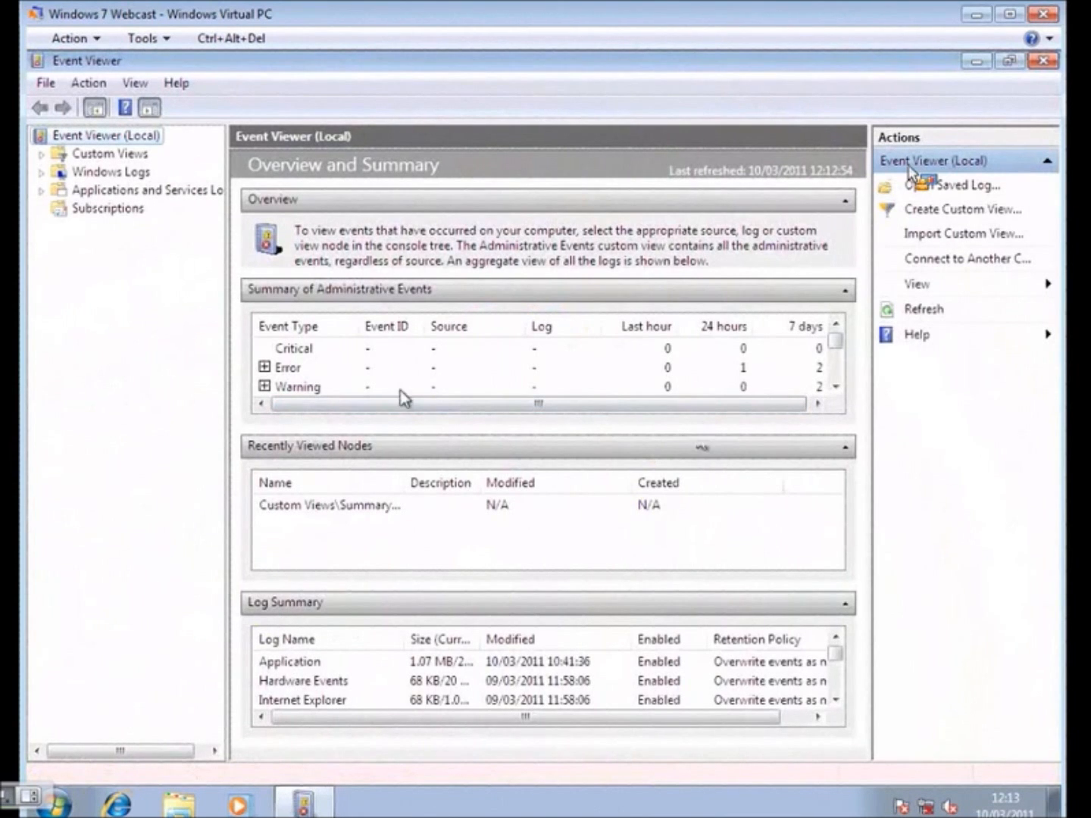
Examine the Critical and Error rows in the Summary of Administrative Events, expanding the Error type to see its events
{"action": "left_click", "coordinate": [313, 353]}
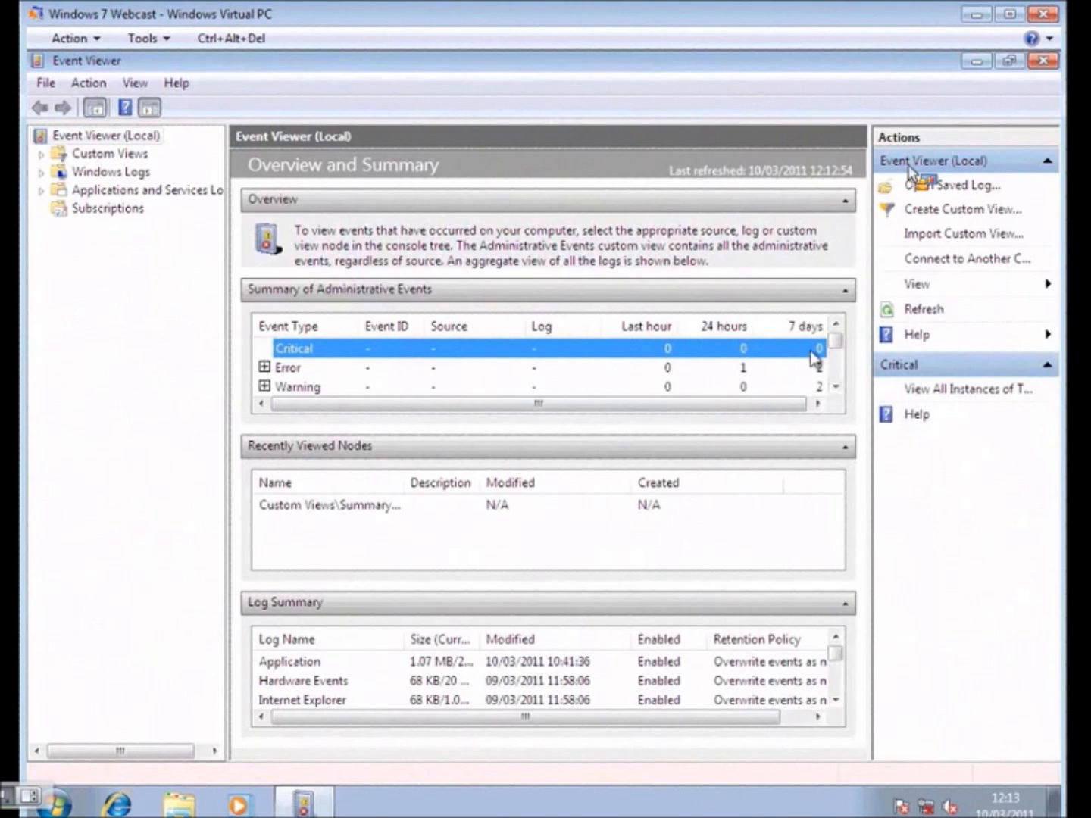
{"action": "left_click", "coordinate": [709, 372]}
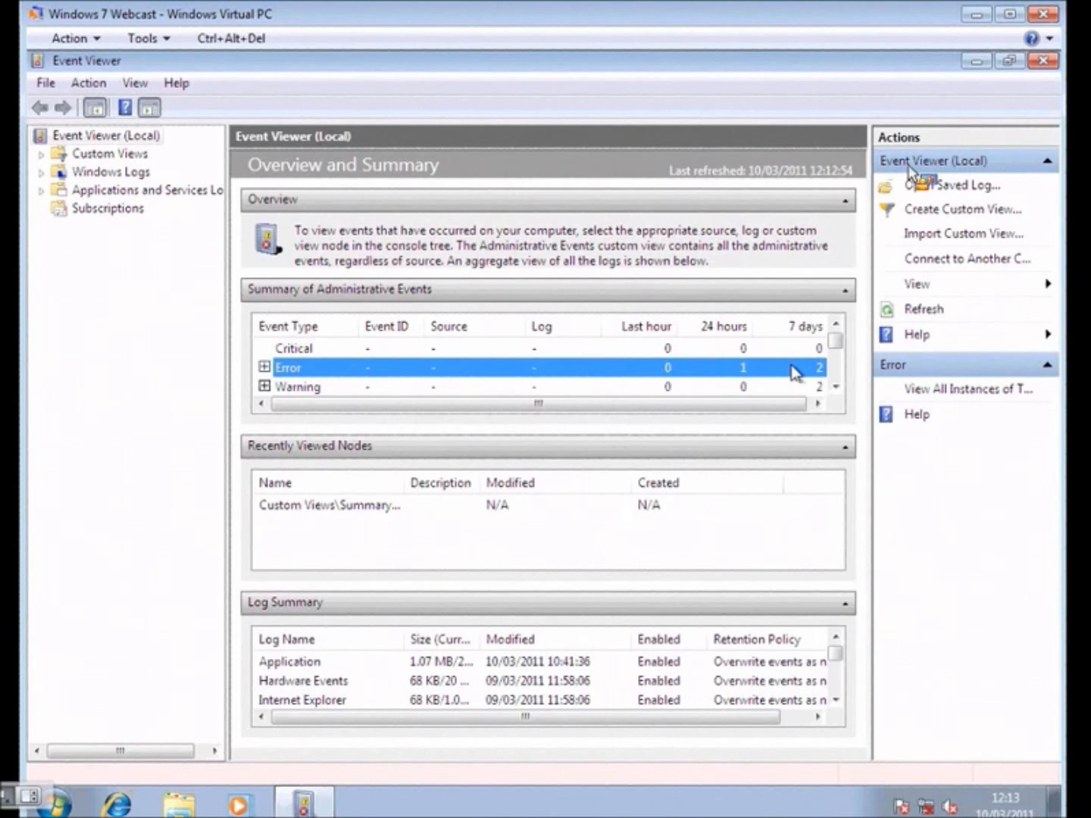
{"action": "left_click", "coordinate": [264, 368]}
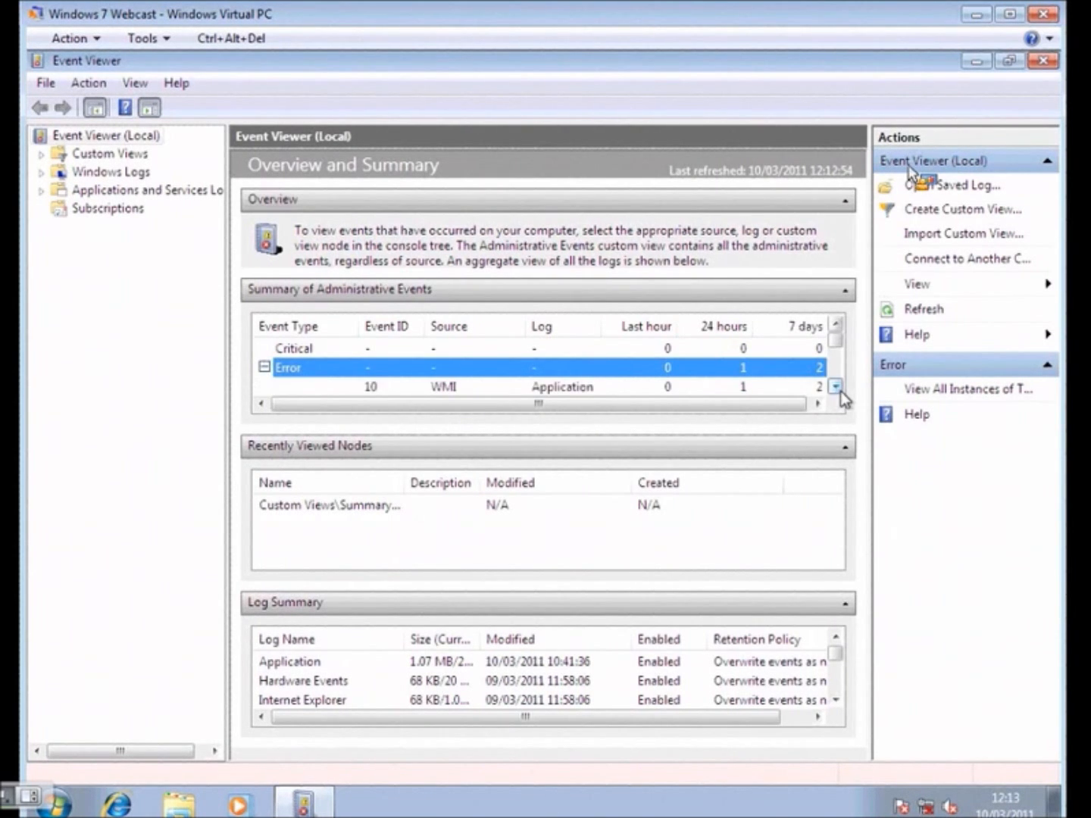
{"action": "left_click", "coordinate": [837, 387]}
{"action": "left_click", "coordinate": [836, 387]}
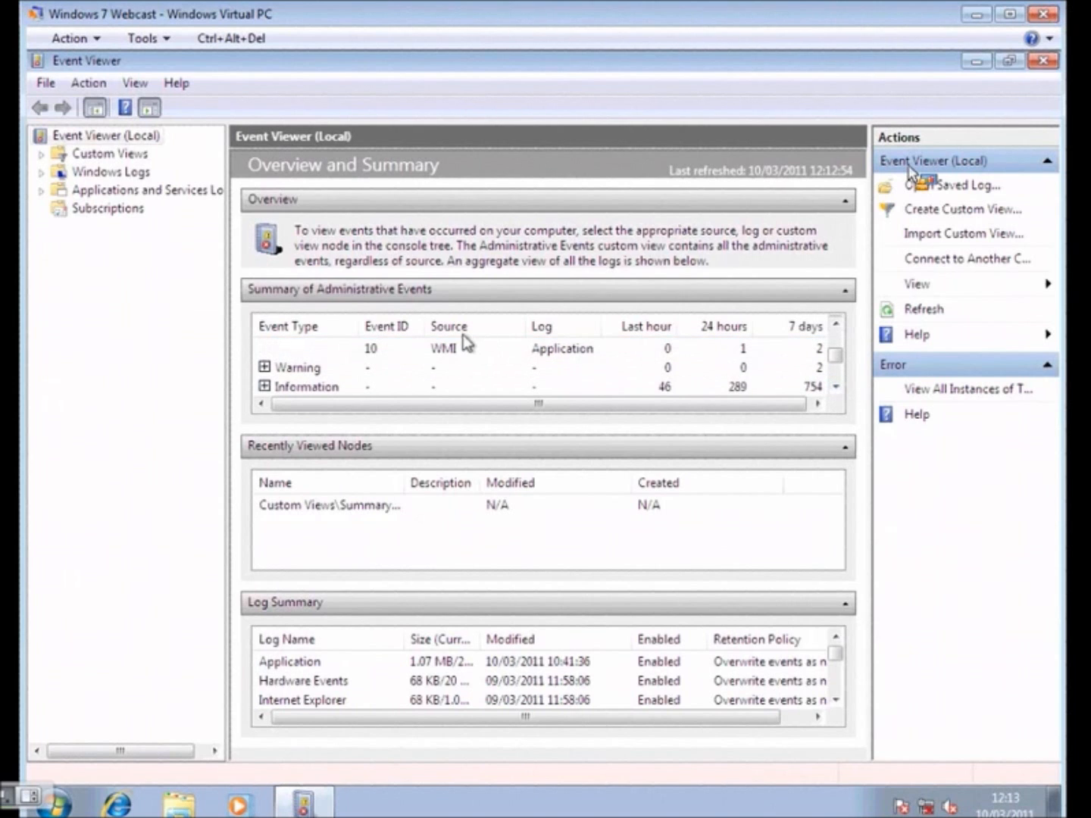
Open the instances of the WMI error with event ID 10 and examine the error code in the event description
{"action": "left_click", "coordinate": [453, 348]}
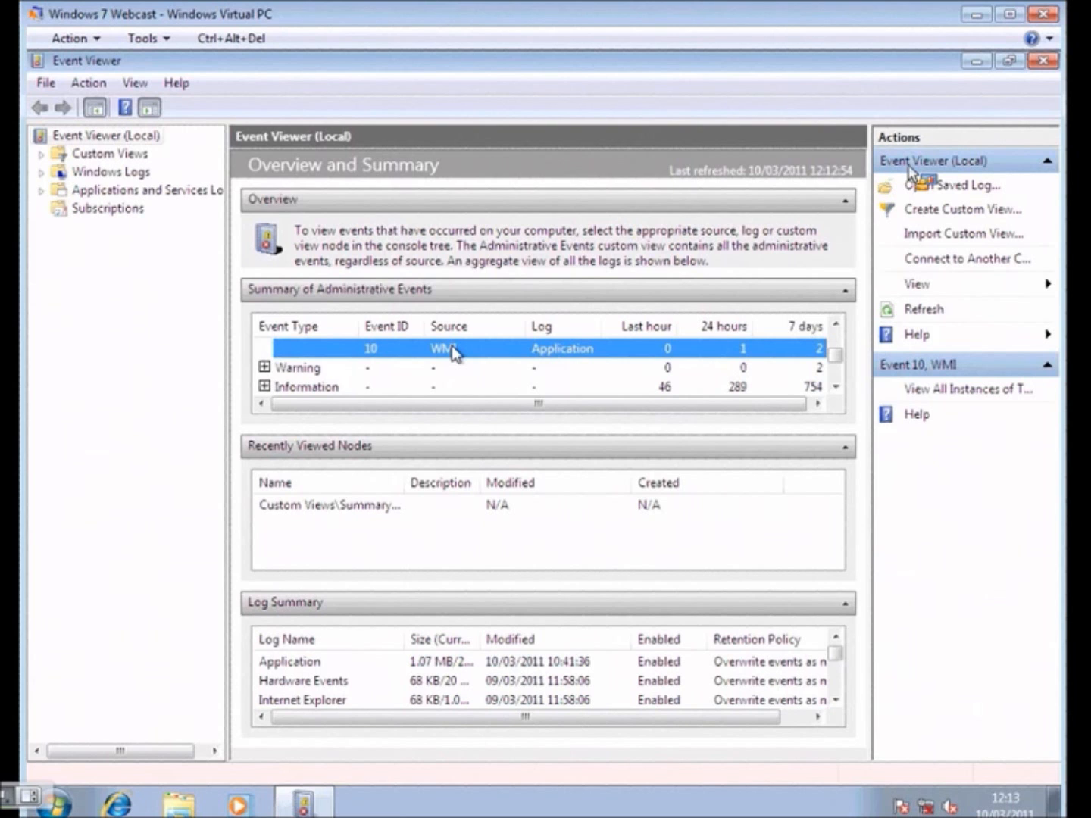
{"action": "double_click", "coordinate": [451, 347]}
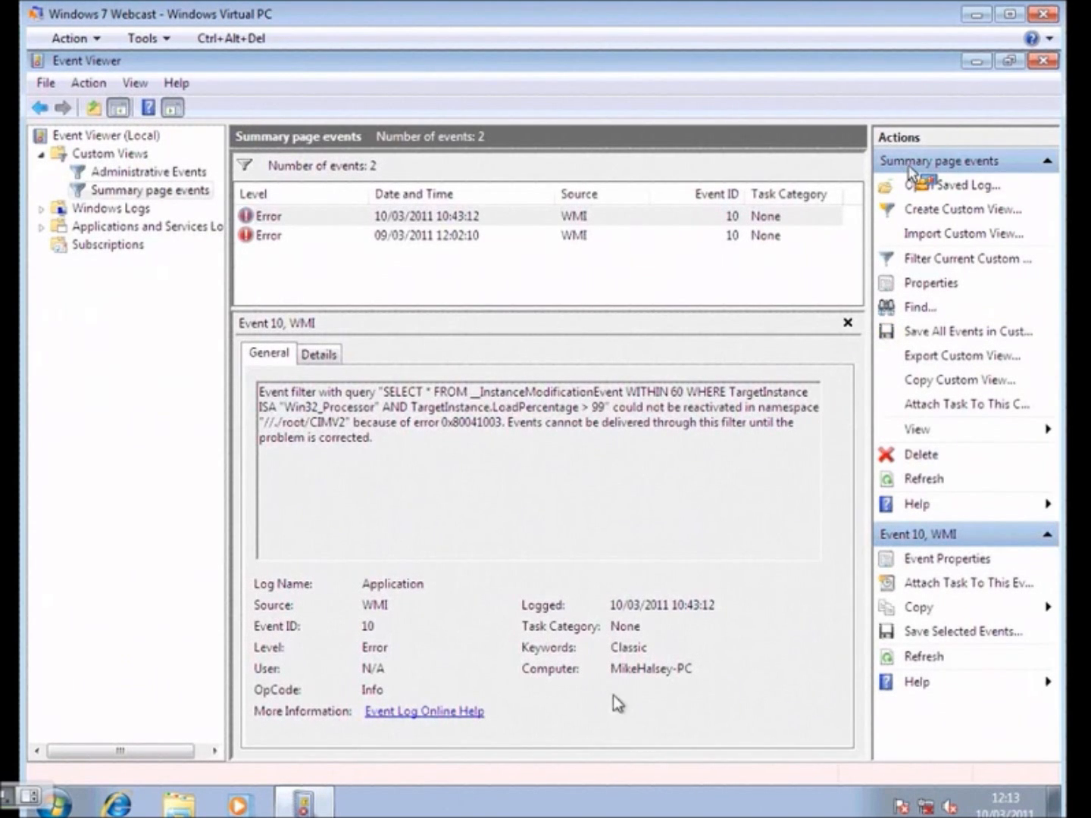
{"action": "left_click_drag", "start_coordinate": [501, 420], "coordinate": [433, 428]}
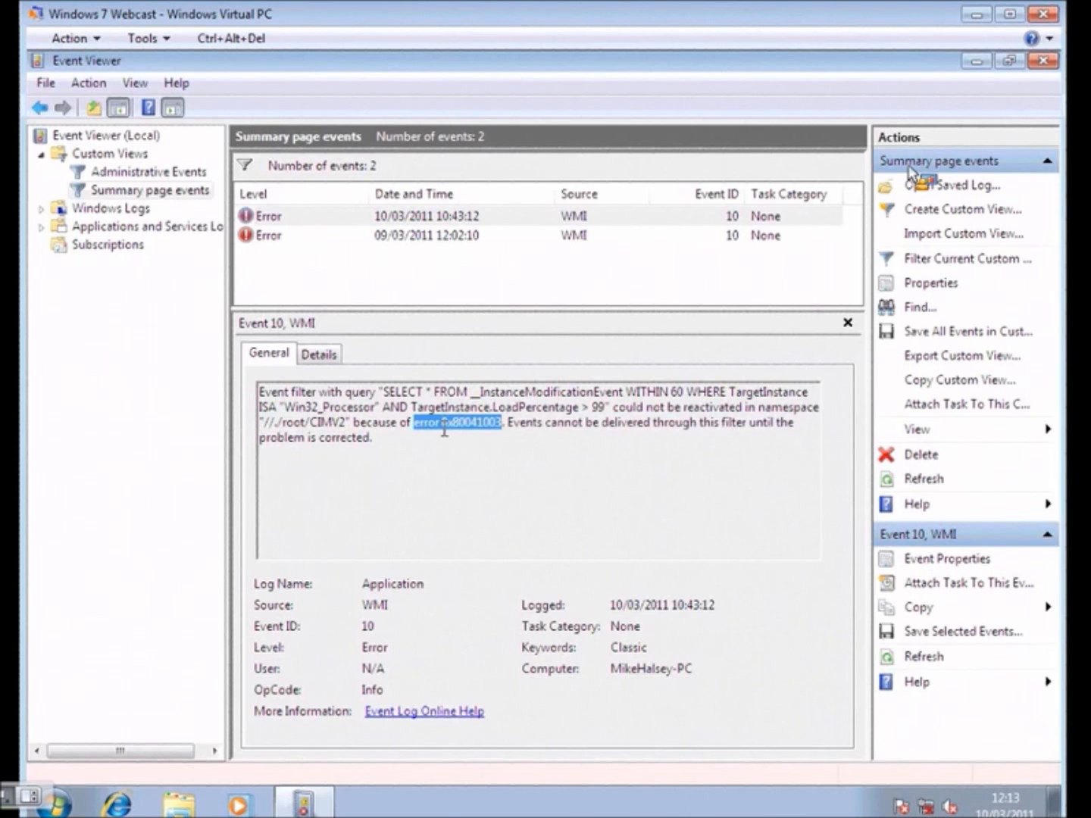
{"action": "left_click", "coordinate": [453, 498]}
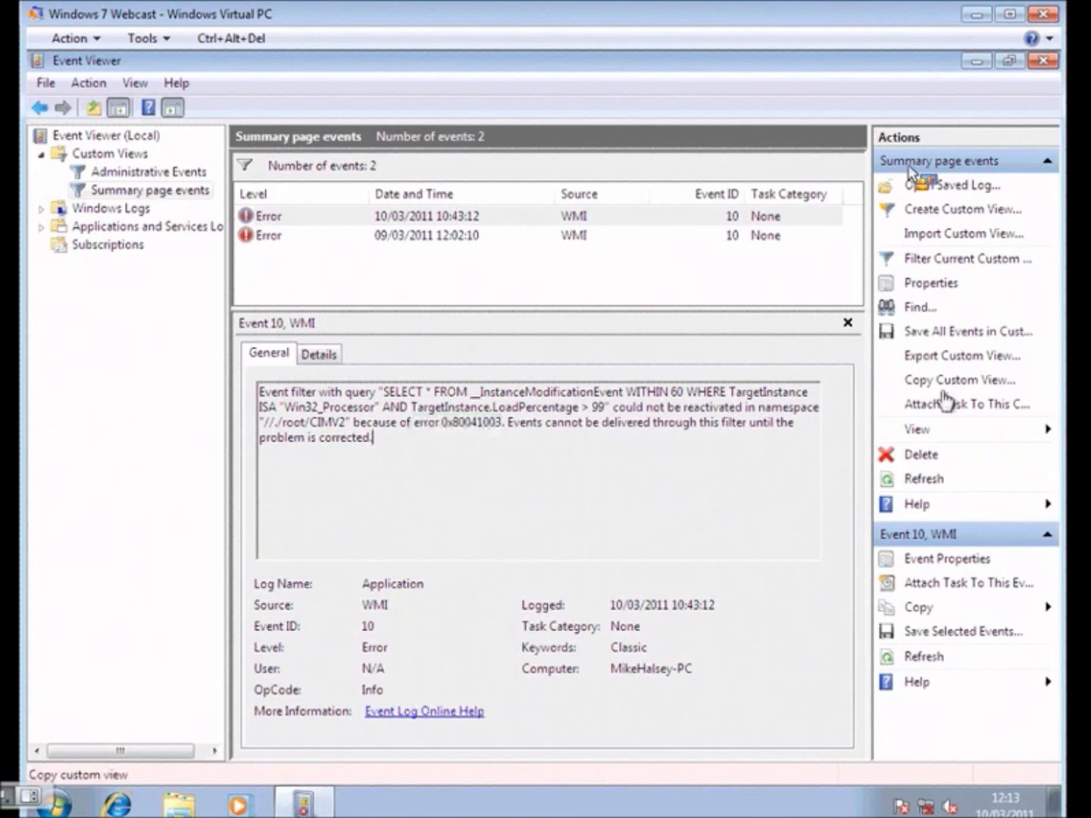
Attach a basic task to the Summary page events custom view and name it "WMI Event Task"
{"action": "left_click", "coordinate": [1020, 408]}
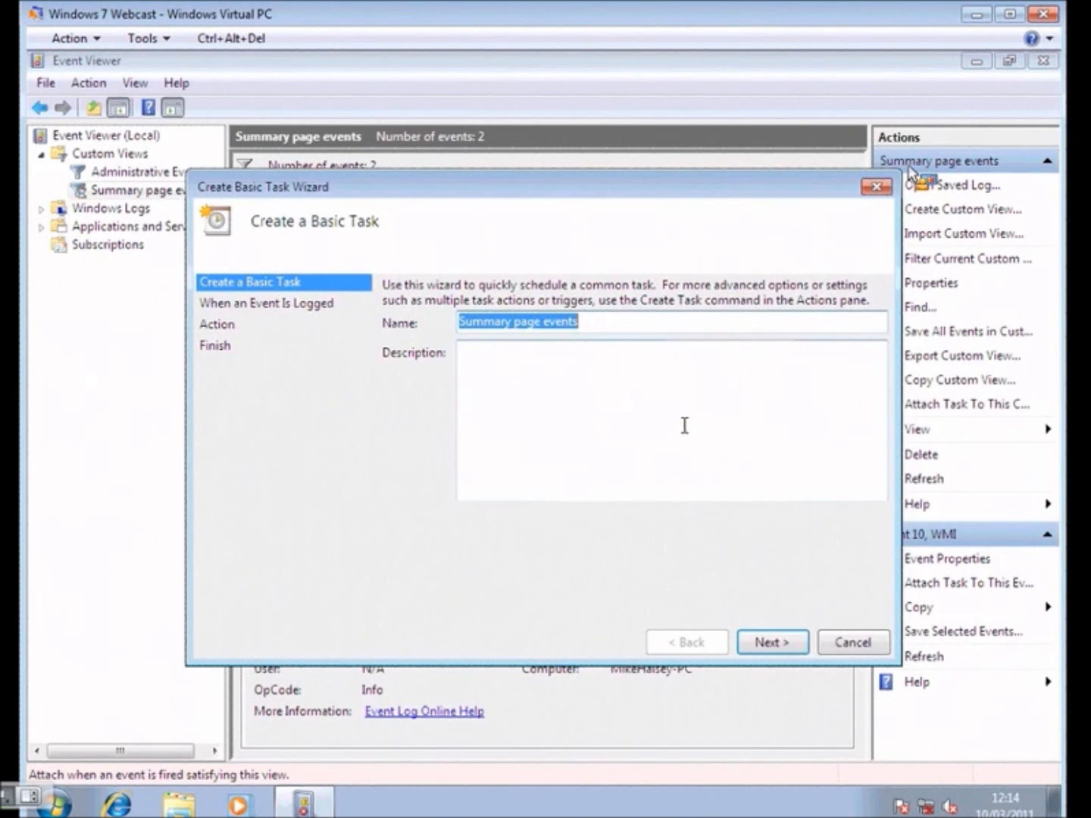
{"action": "type", "text": "WMI Event"}
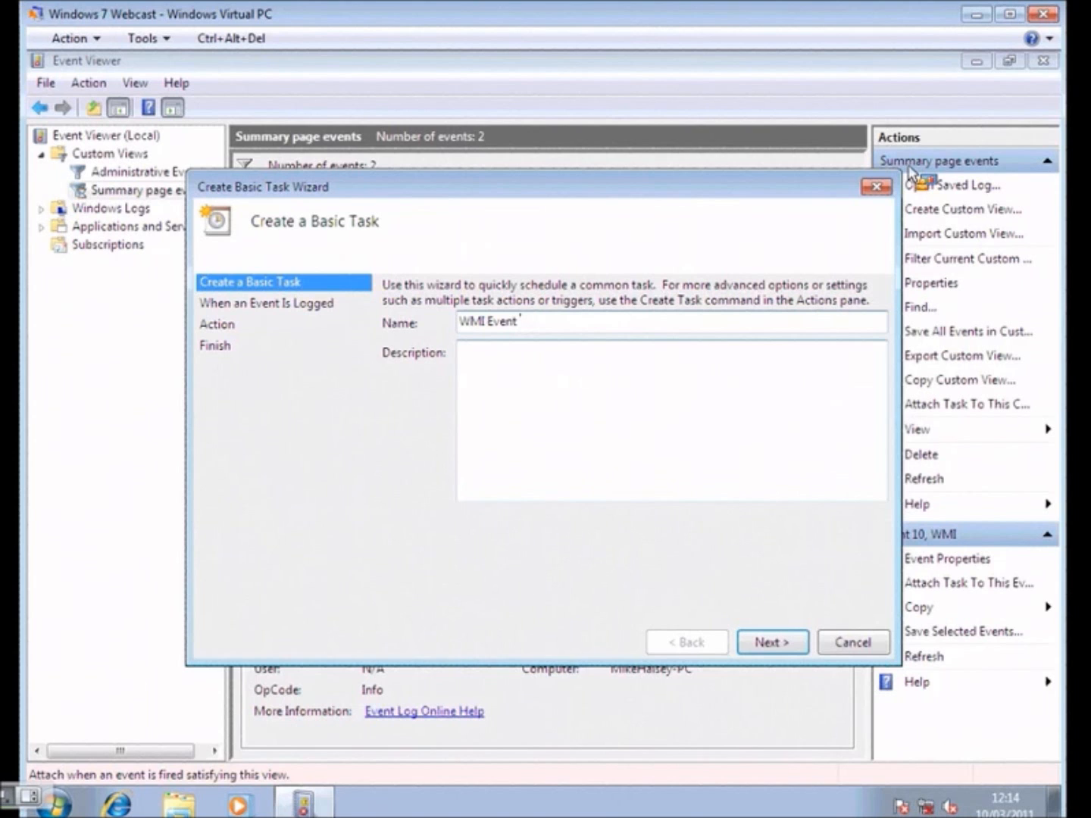
{"action": "type", "text": "Task"}
Enter a task description saying this is done so that a named colleague is alerted when her printer malfunctions, and continue
{"action": "left_click", "coordinate": [676, 436]}
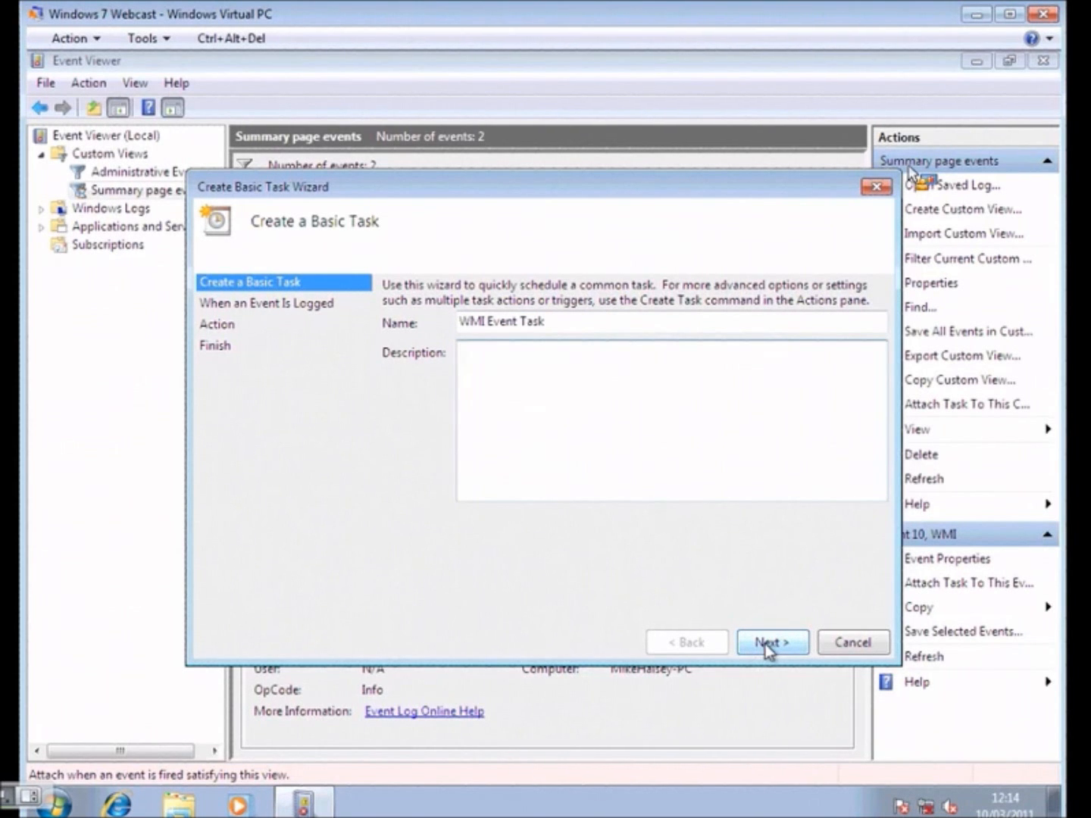
{"action": "type", "text": "I'm "}
{"action": "type", "text": "dfo"}
{"action": "key", "text": "BackSpace"}
{"action": "key", "text": "BackSpace"}
{"action": "type", "text": "oing this so that Alex"}
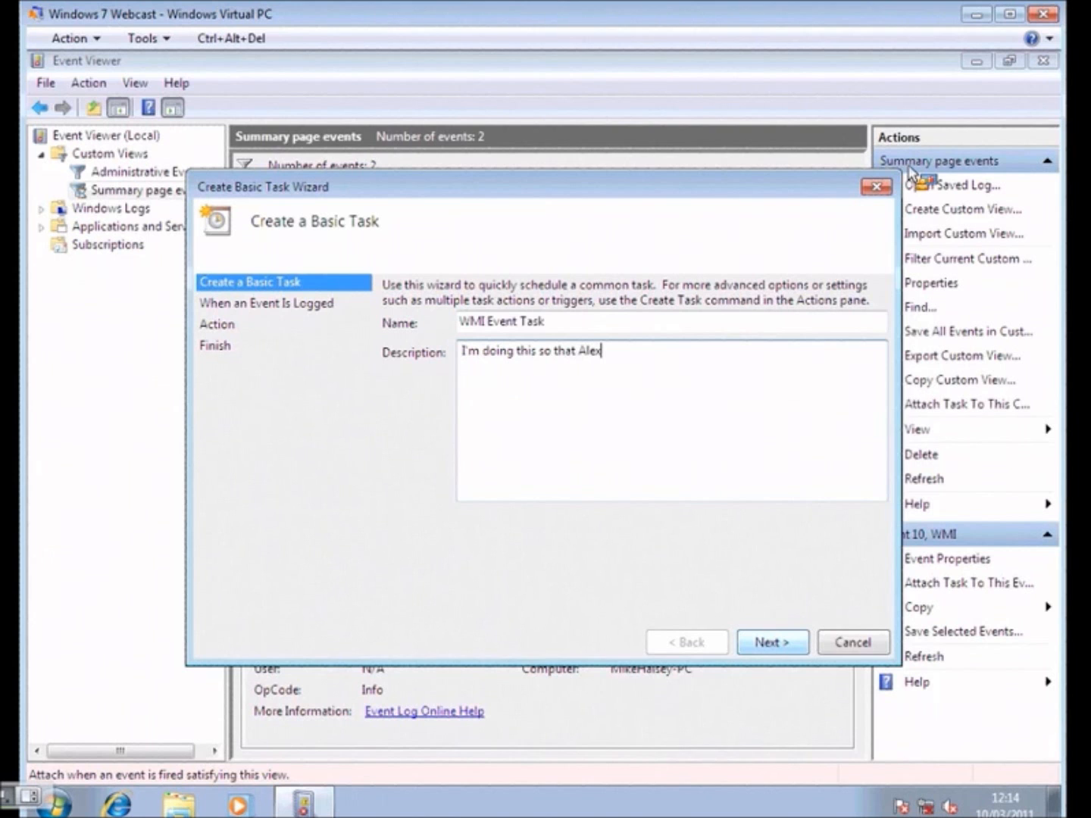
{"action": "type", "text": " is alerted when her print"}
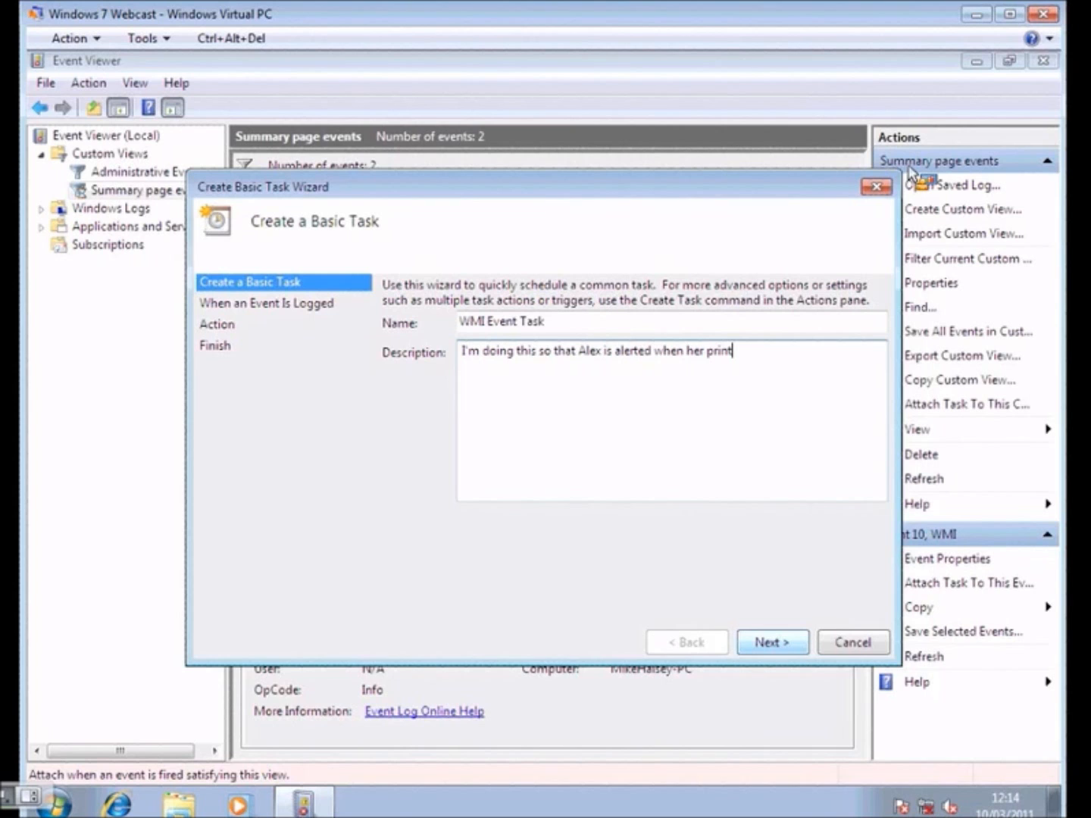
{"action": "type", "text": "er malfunctions"}
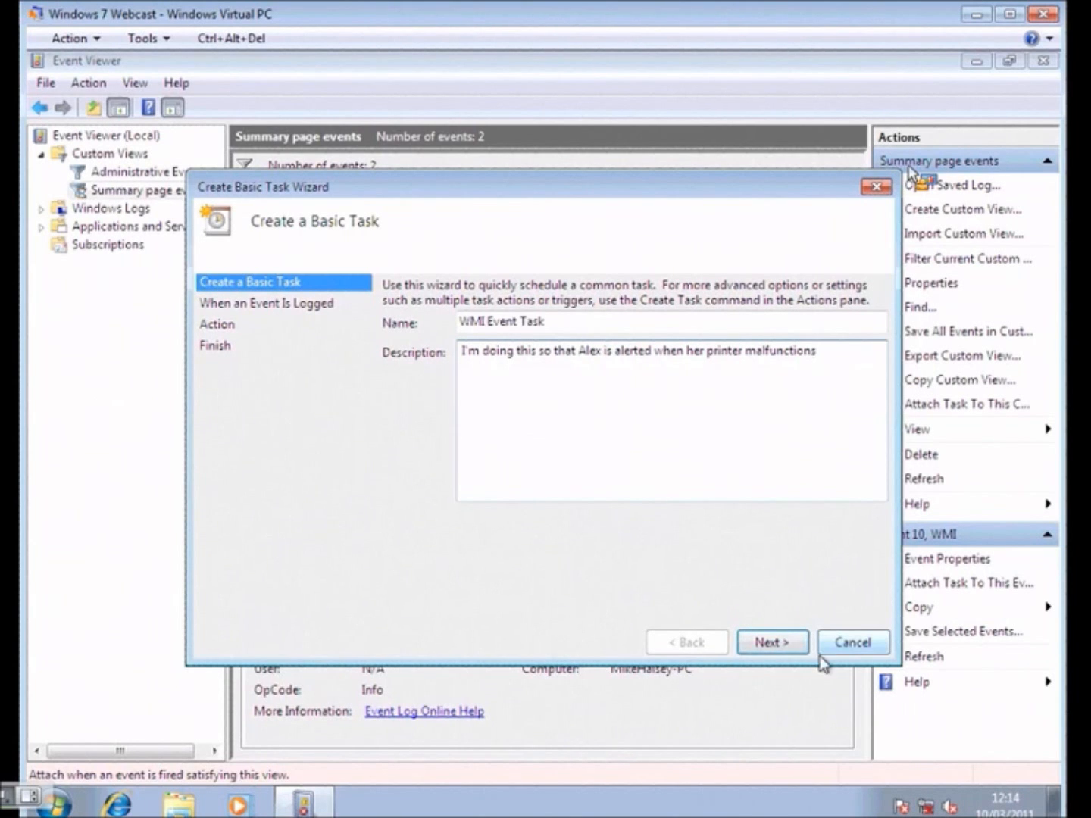
{"action": "left_click", "coordinate": [784, 647]}
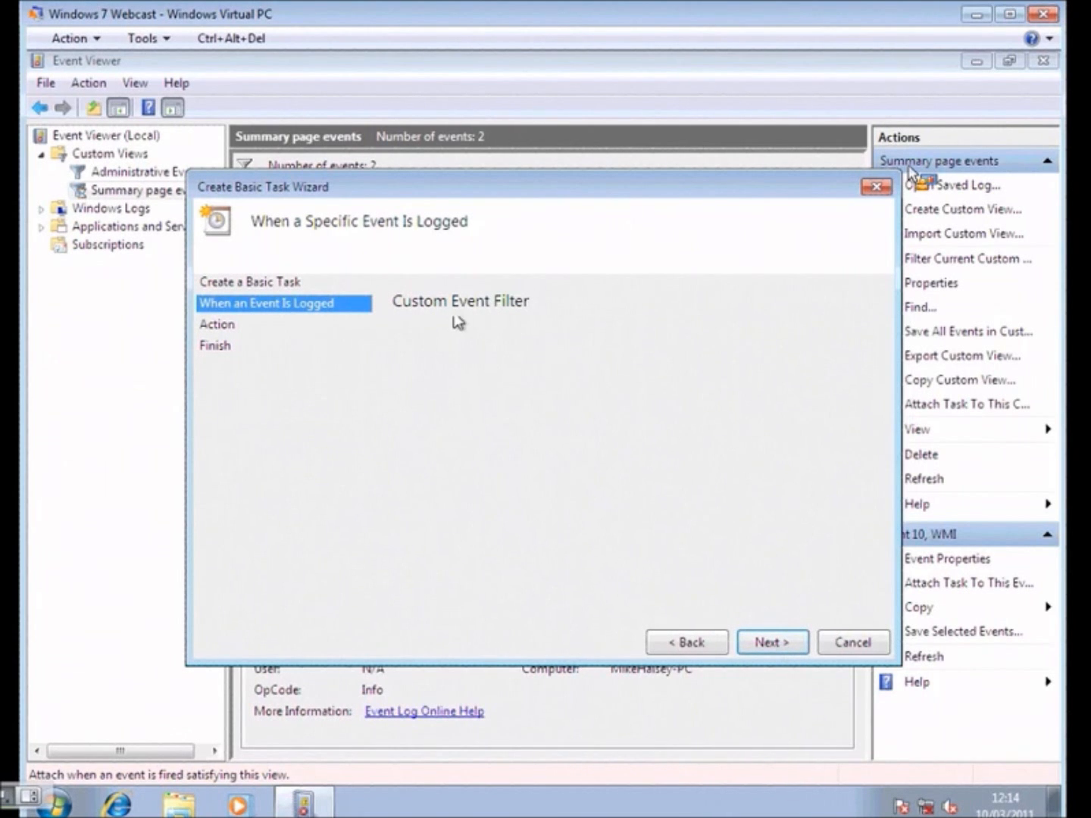
Accept the custom event filter as the trigger and choose Display a message as the task's action
{"action": "left_click", "coordinate": [772, 643]}
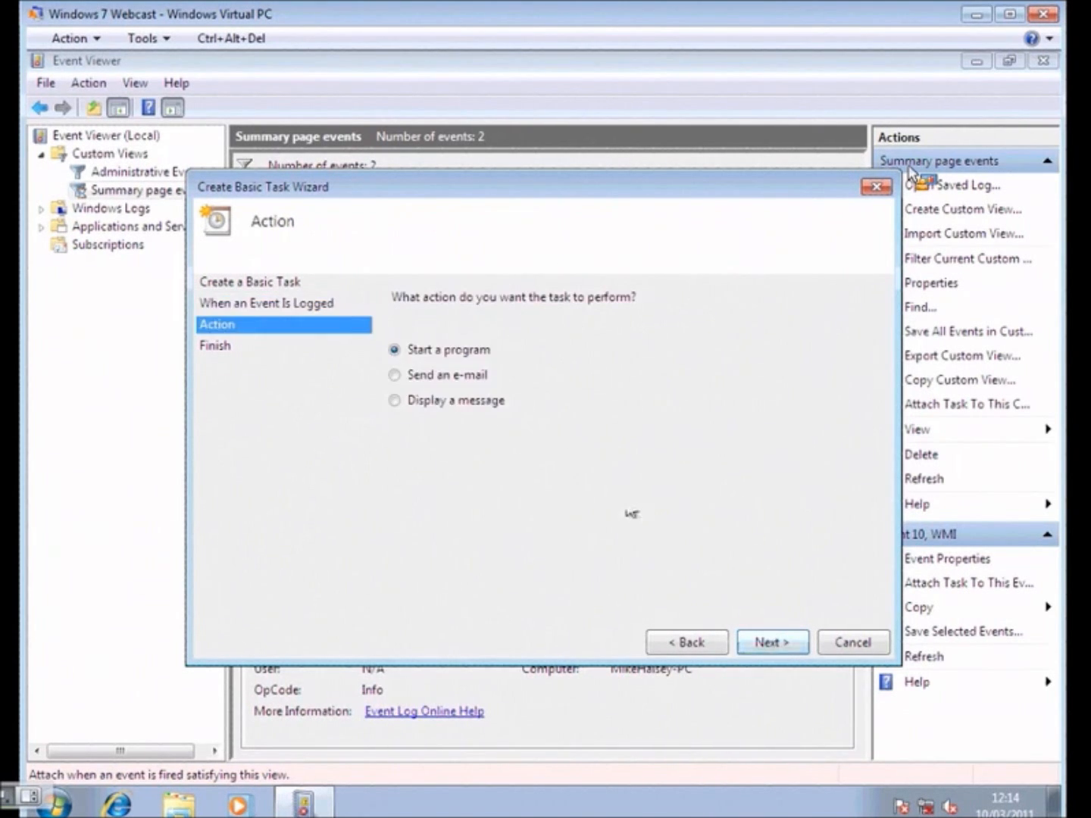
{"action": "left_click", "coordinate": [431, 381]}
{"action": "left_click", "coordinate": [435, 404]}
{"action": "left_click", "coordinate": [754, 638]}
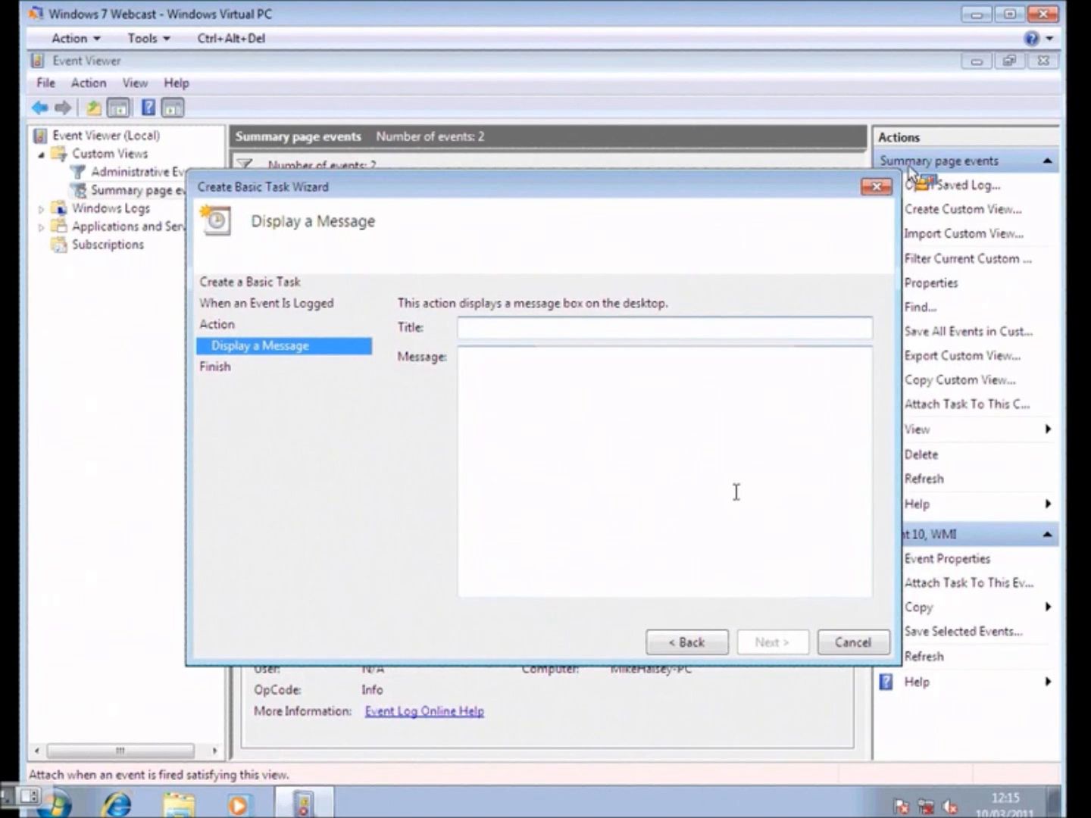
Title the message "WMI Alert for" plus the recipient's first name, and enter "This error has occurred again, please stop what you're doing and call Tech Support"
{"action": "type", "text": "WMI Alert for Alex"}
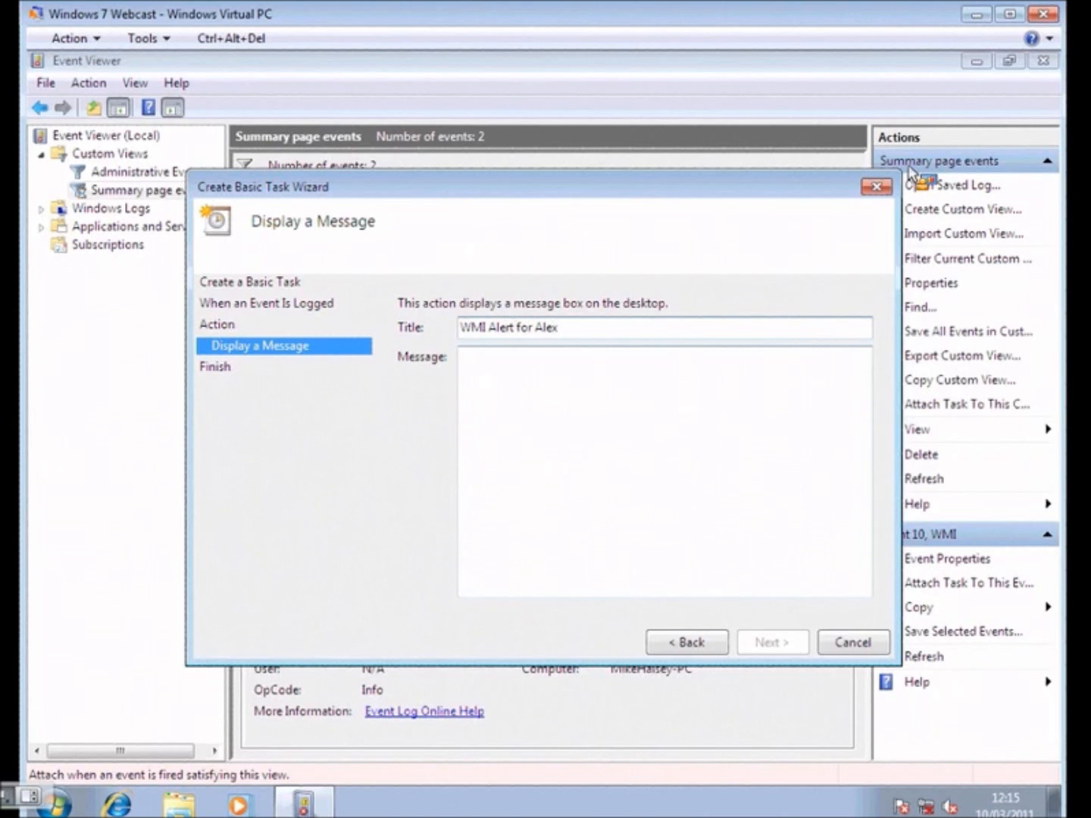
{"action": "left_click", "coordinate": [690, 466]}
{"action": "type", "text": "This error has occurred again, please stop what you're doing and call Tech Support"}
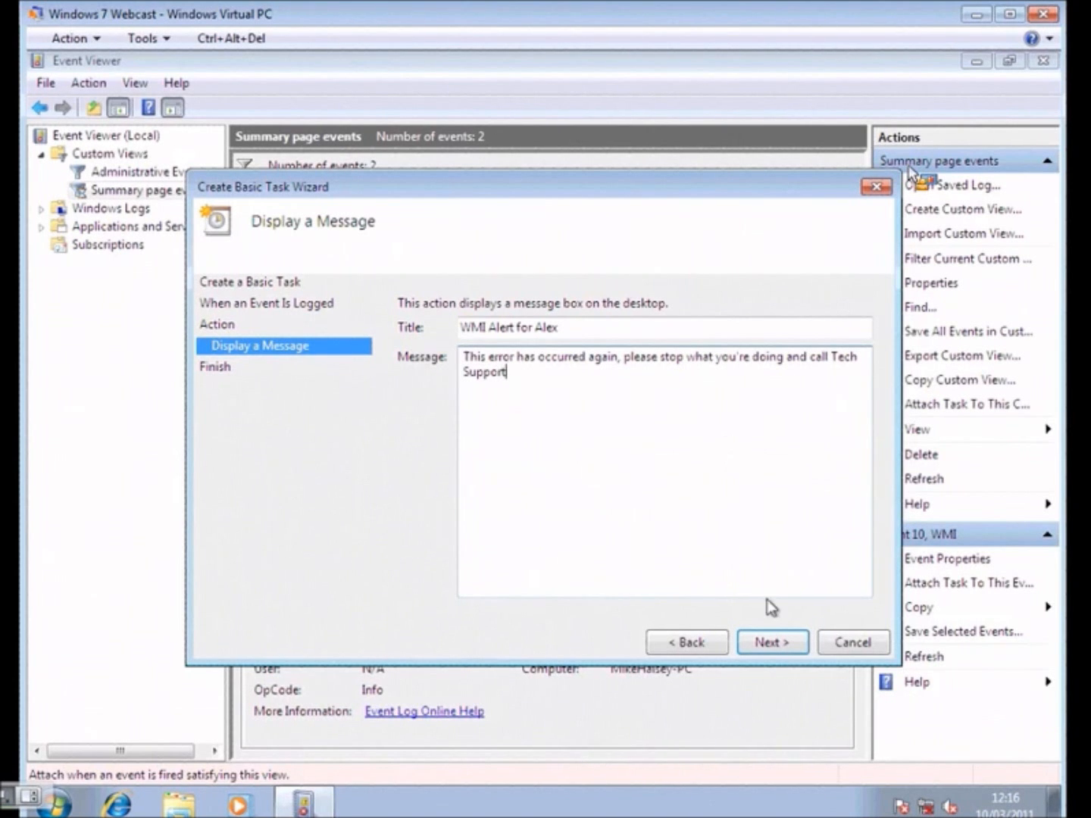
Review the task summary, finish the wizard to create the scheduled task, and dismiss the notice
{"action": "left_click", "coordinate": [770, 644]}
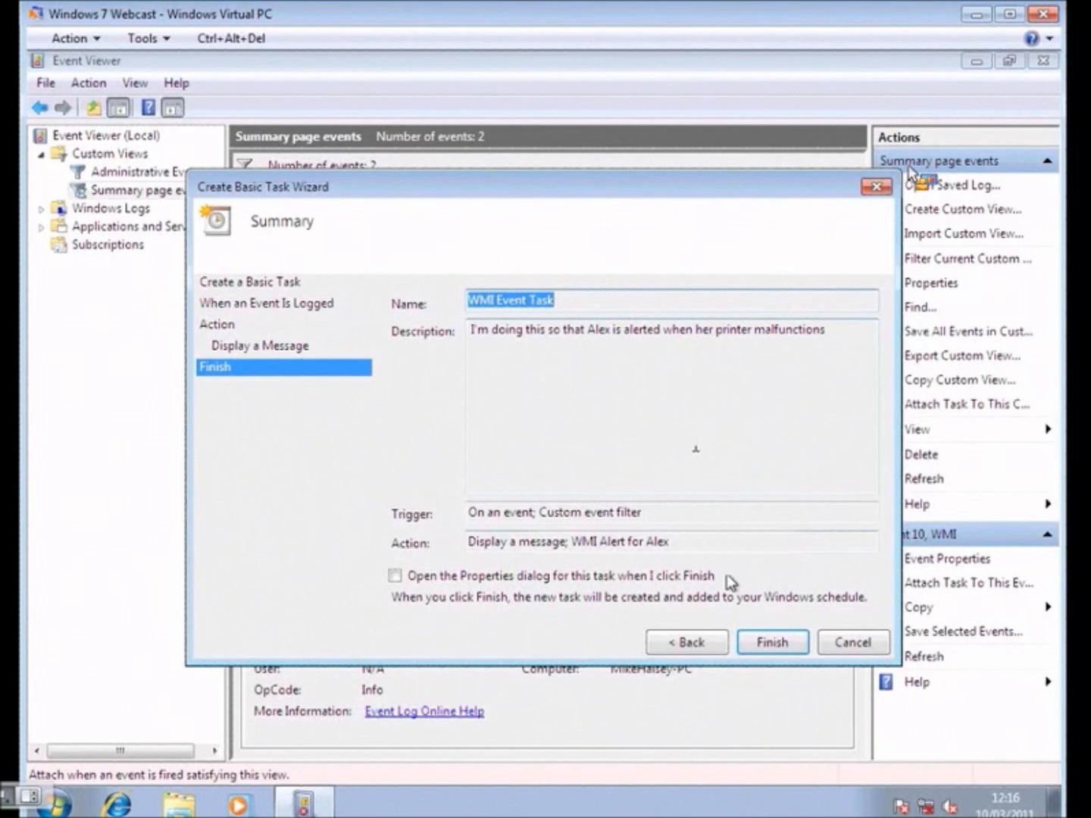
{"action": "left_click", "coordinate": [758, 643]}
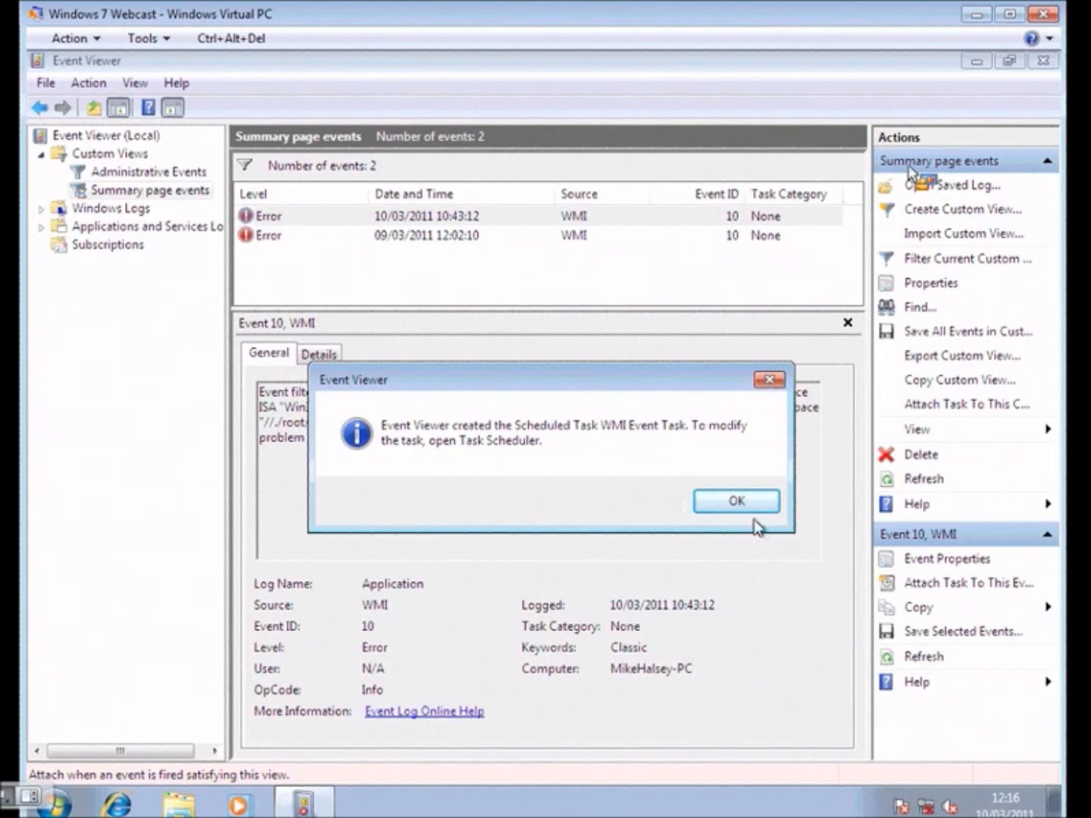
{"action": "left_click", "coordinate": [735, 501]}
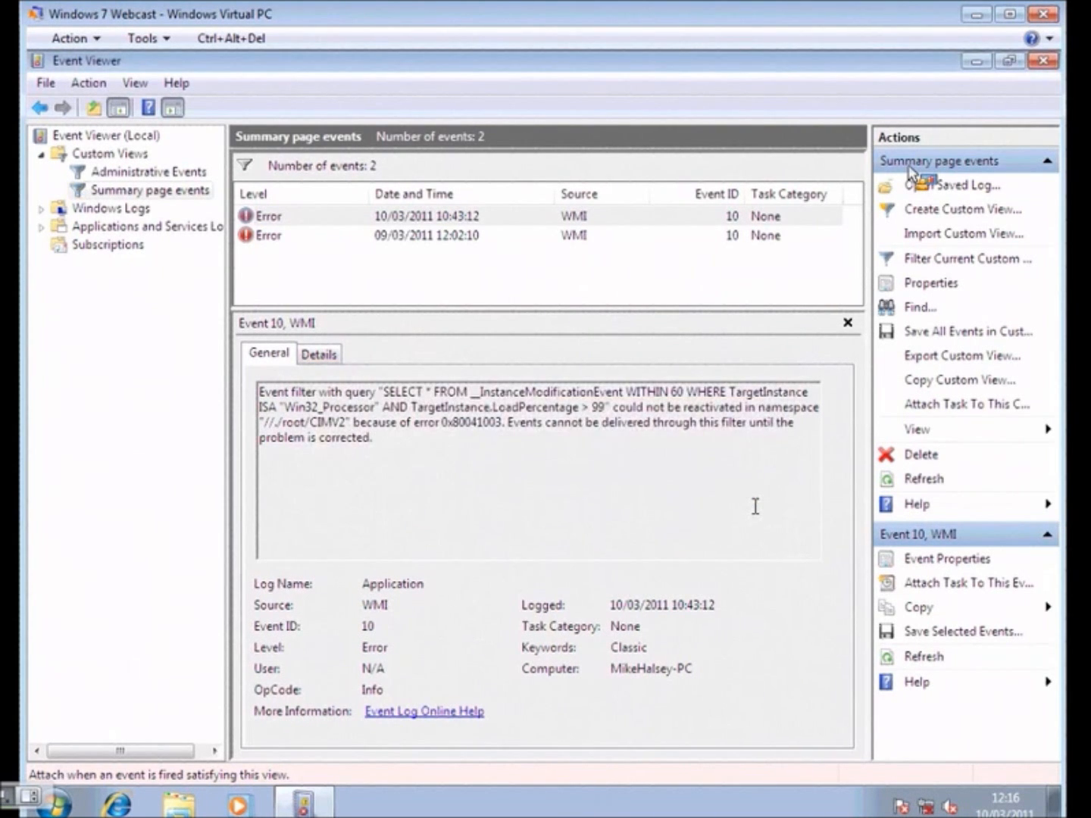